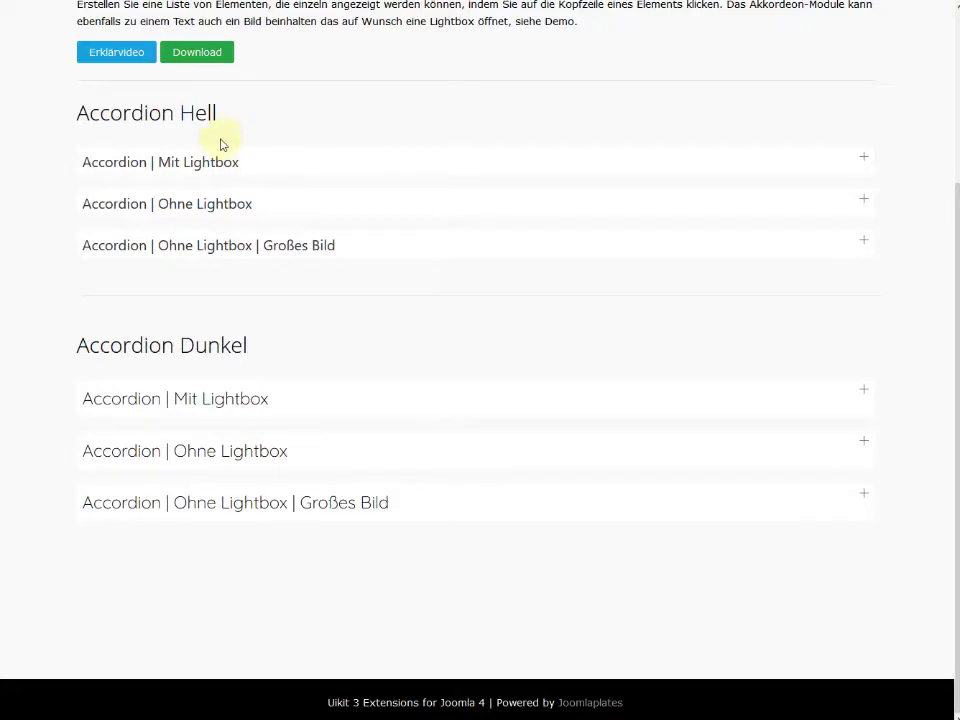
Scroll back up the UiKit 3 Accordion demo page before switching to the administrator Control Panel
{"action": "scroll", "coordinate": [360, 192], "scroll_direction": "up", "scroll_amount": 3}
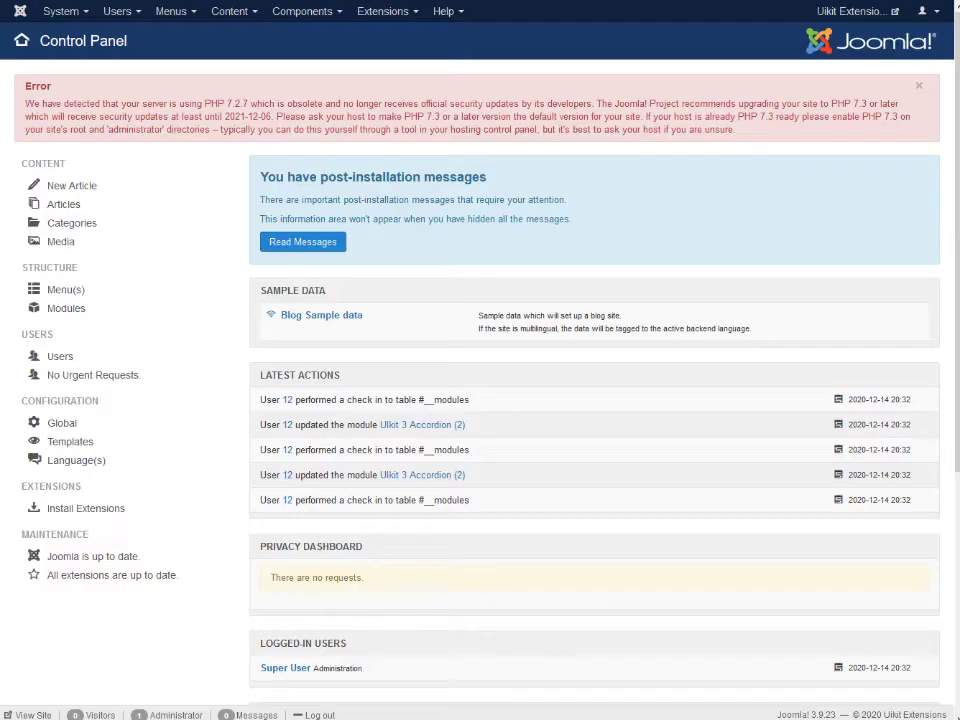
Install mod_uk_accordion.zip by dropping it onto the Extensions: Install upload area
{"action": "left_click", "coordinate": [385, 11]}
{"action": "mouse_move", "coordinate": [395, 37]}
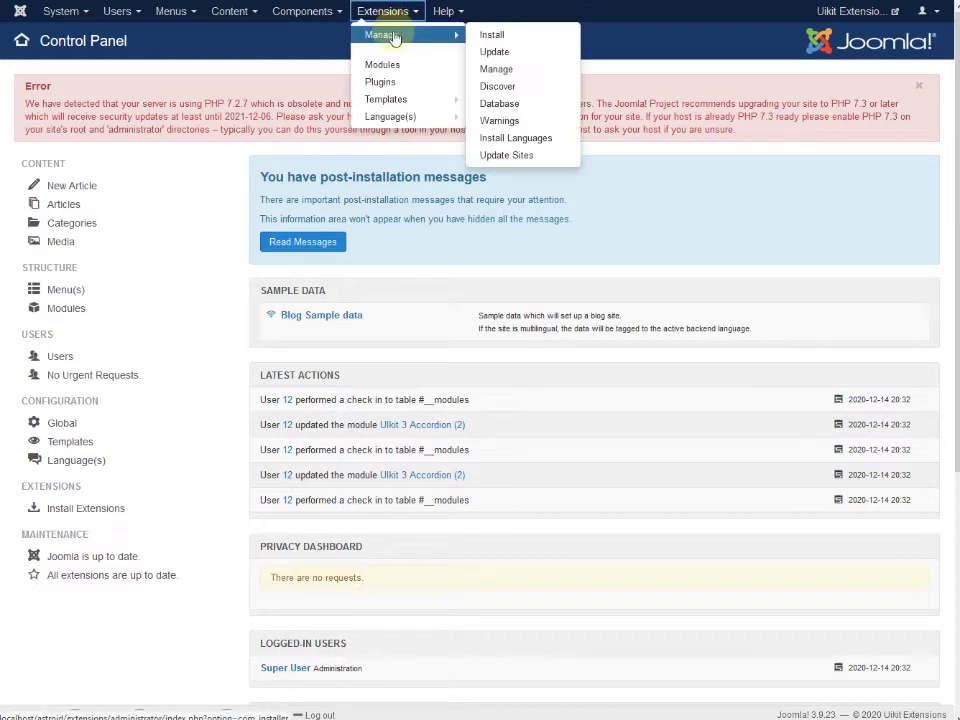
{"action": "left_click", "coordinate": [491, 33]}
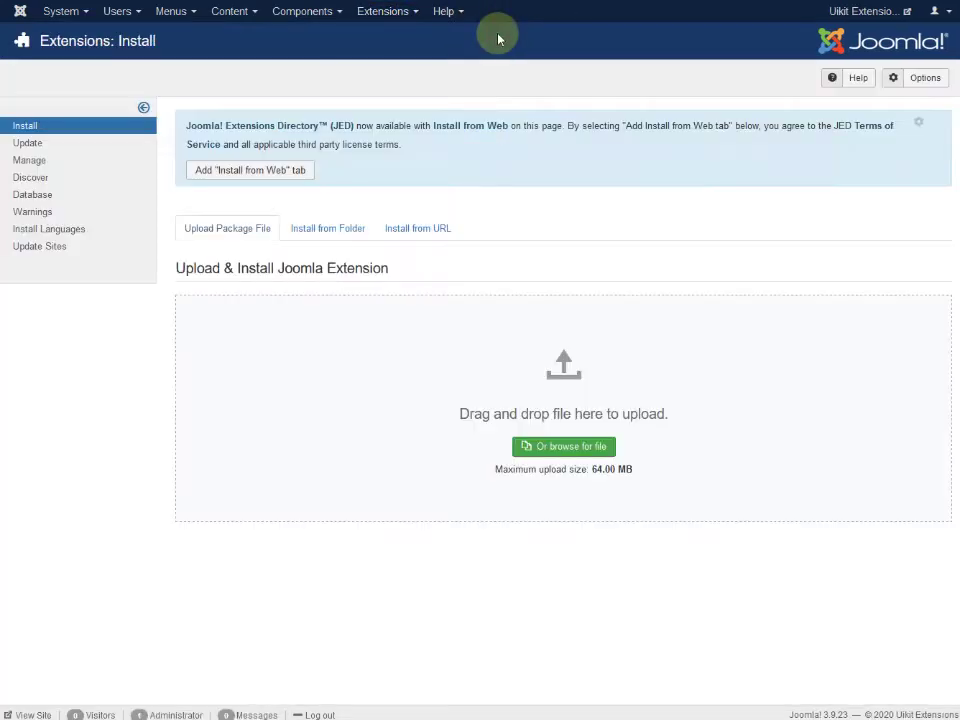
{"action": "key", "text": "alt+Tab"}
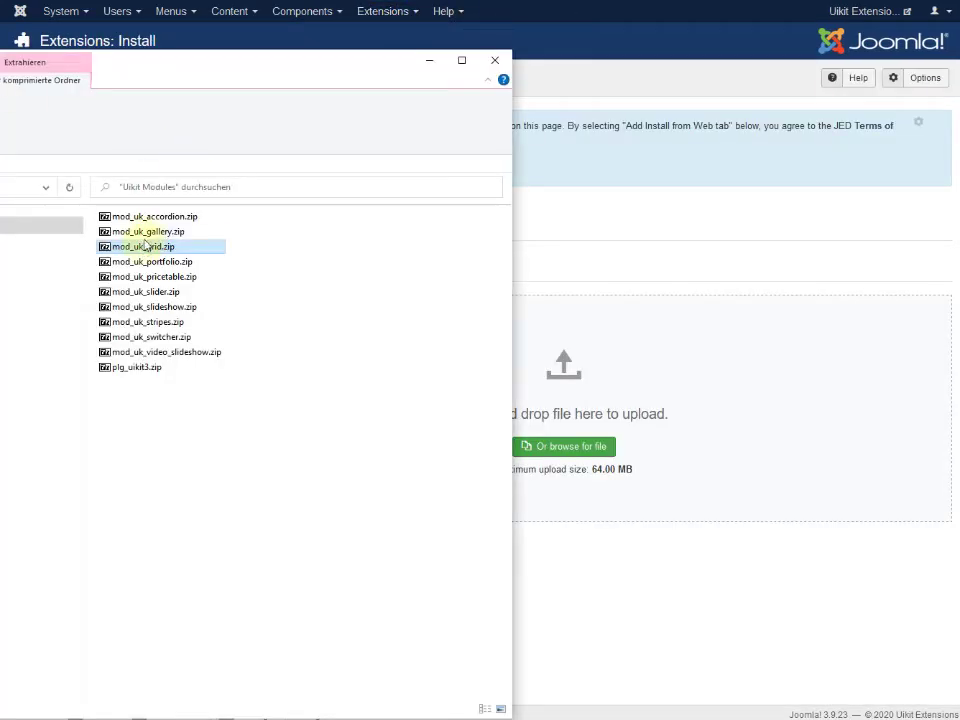
{"action": "left_click", "coordinate": [155, 216]}
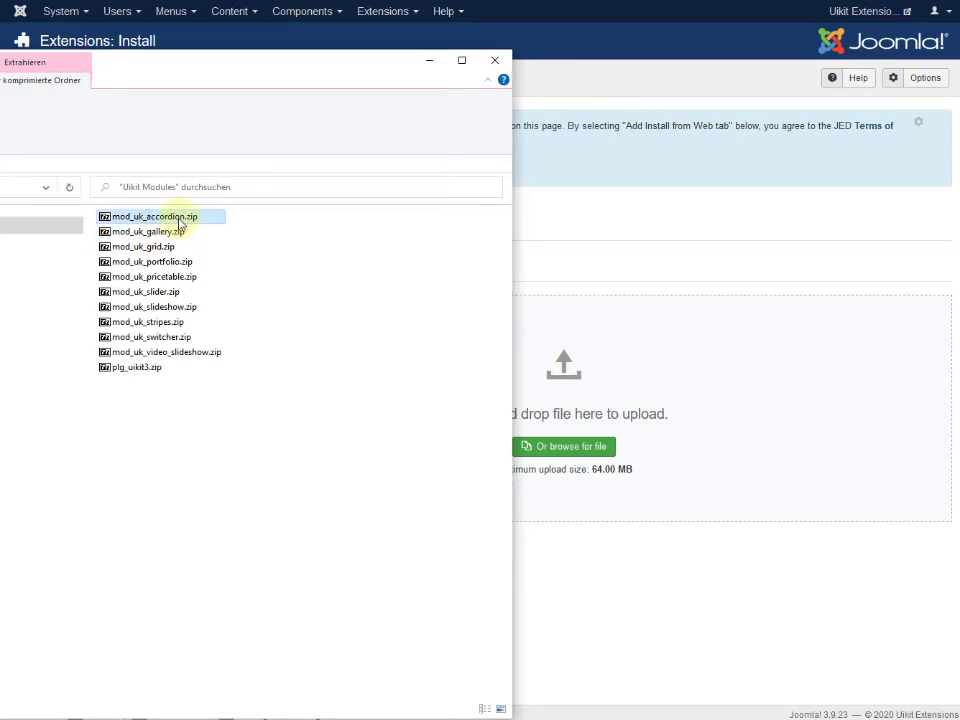
{"action": "left_click_drag", "start_coordinate": [207, 232], "coordinate": [630, 340]}
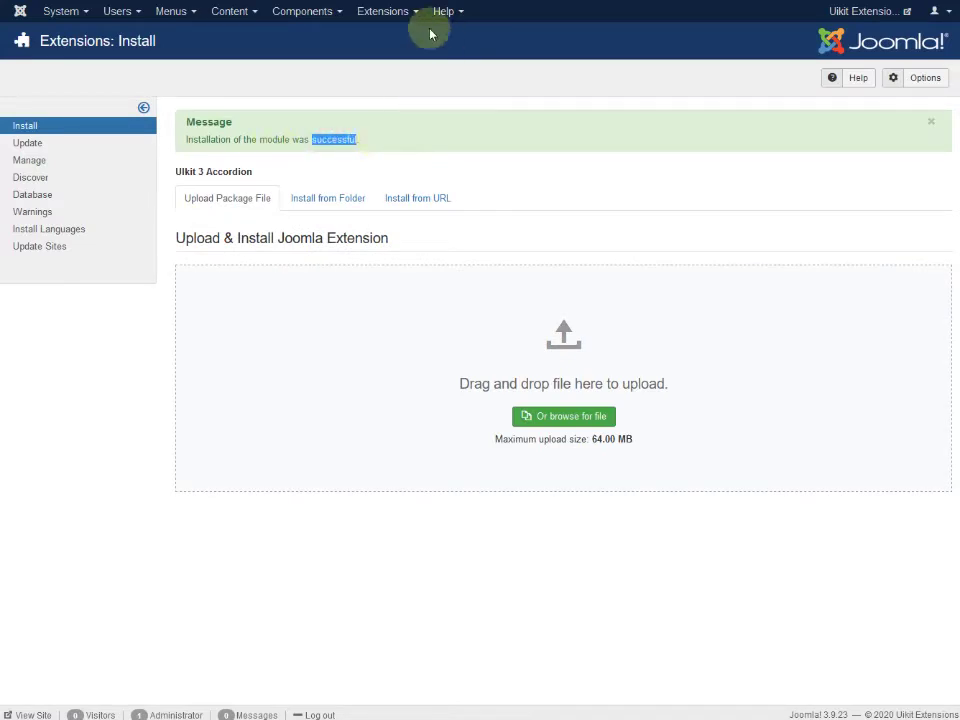
Clear the site Modules filters and filter by type Uikit 3 Accordion, showing modules 149 and 151
{"action": "left_click", "coordinate": [386, 11]}
{"action": "left_click", "coordinate": [396, 64]}
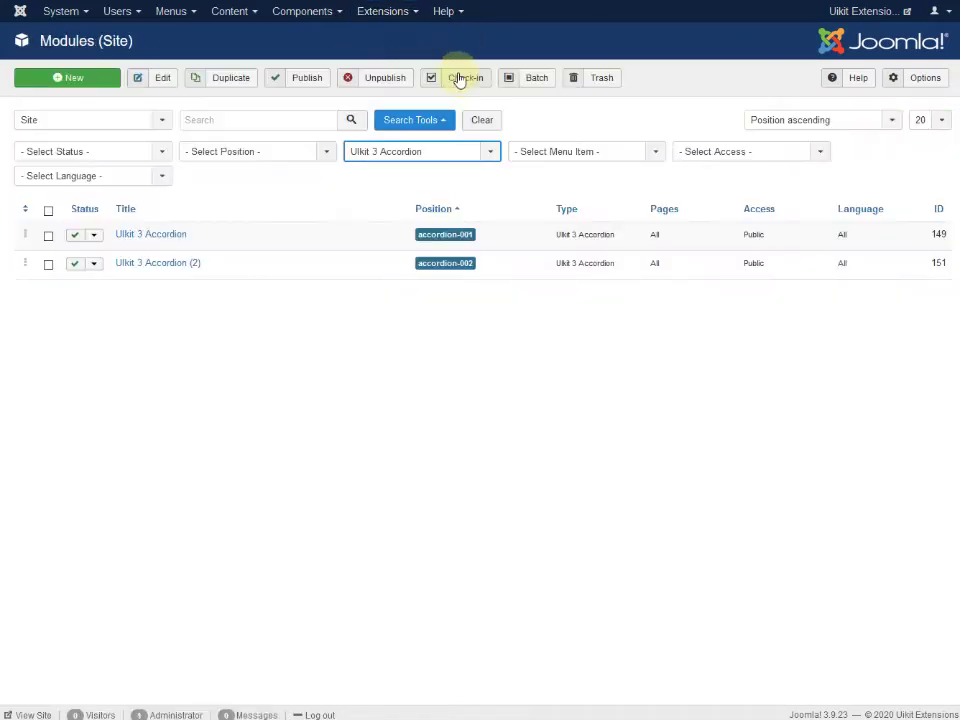
{"action": "left_click", "coordinate": [488, 120]}
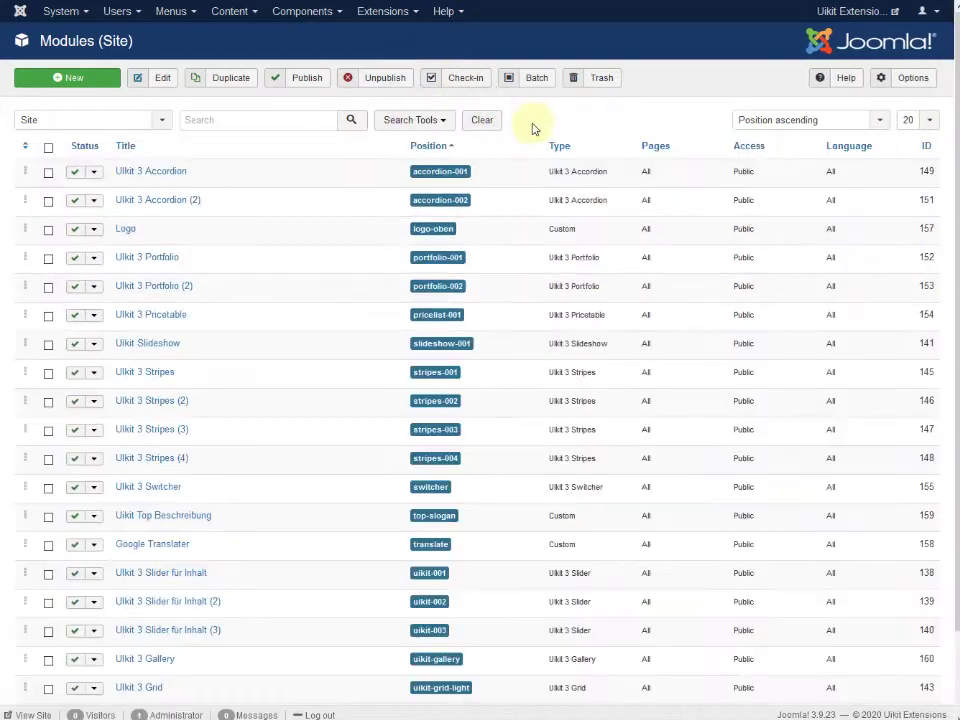
{"action": "left_click", "coordinate": [420, 124]}
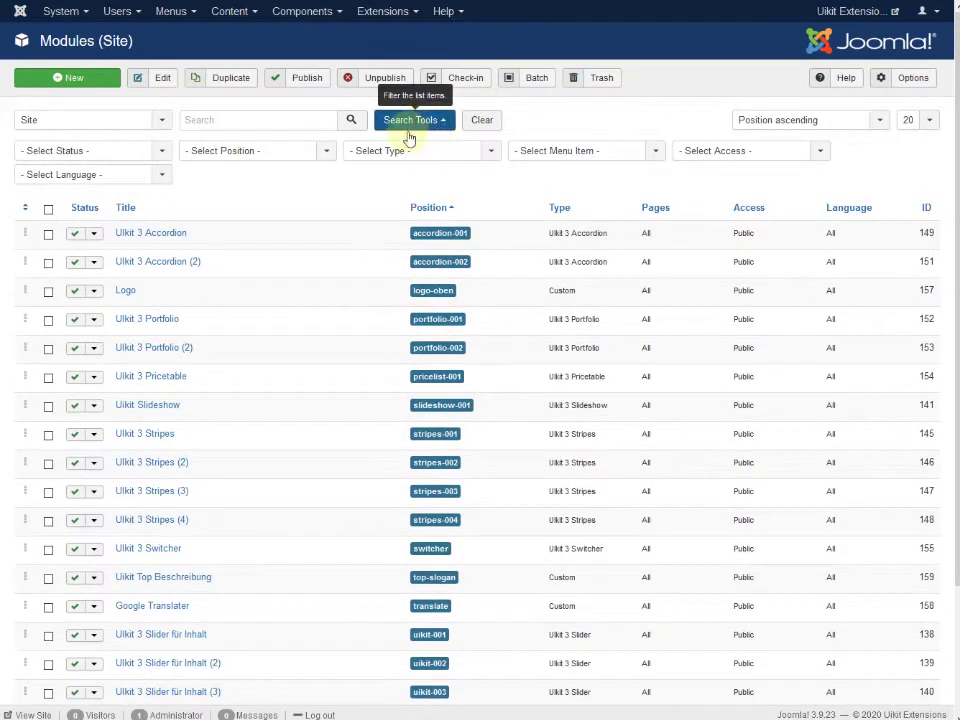
{"action": "left_click", "coordinate": [394, 151]}
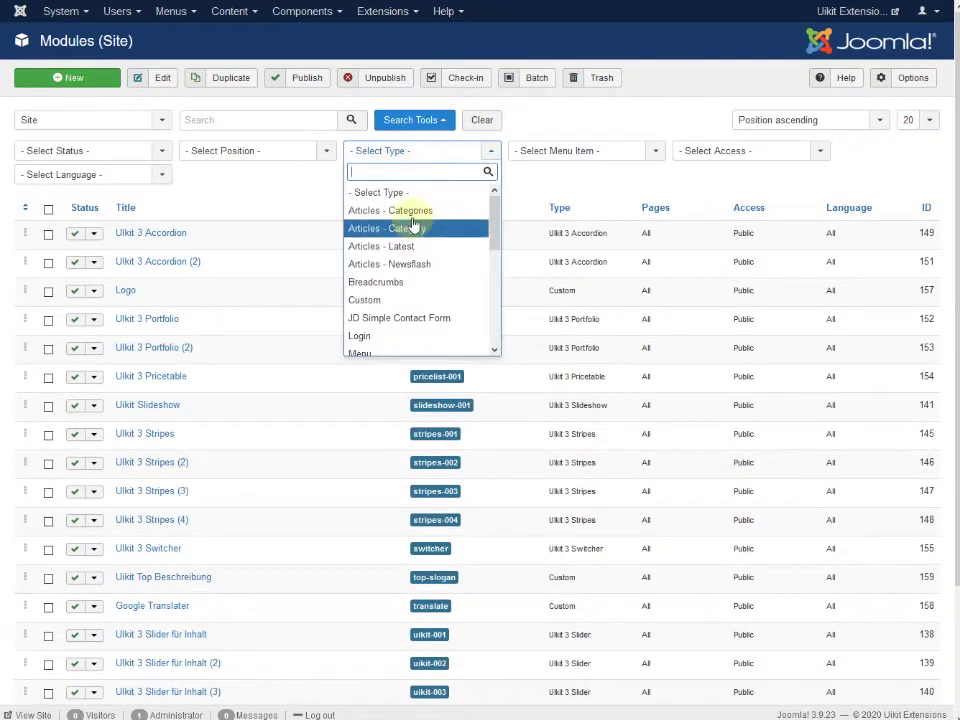
{"action": "left_click_drag", "start_coordinate": [497, 214], "coordinate": [499, 283]}
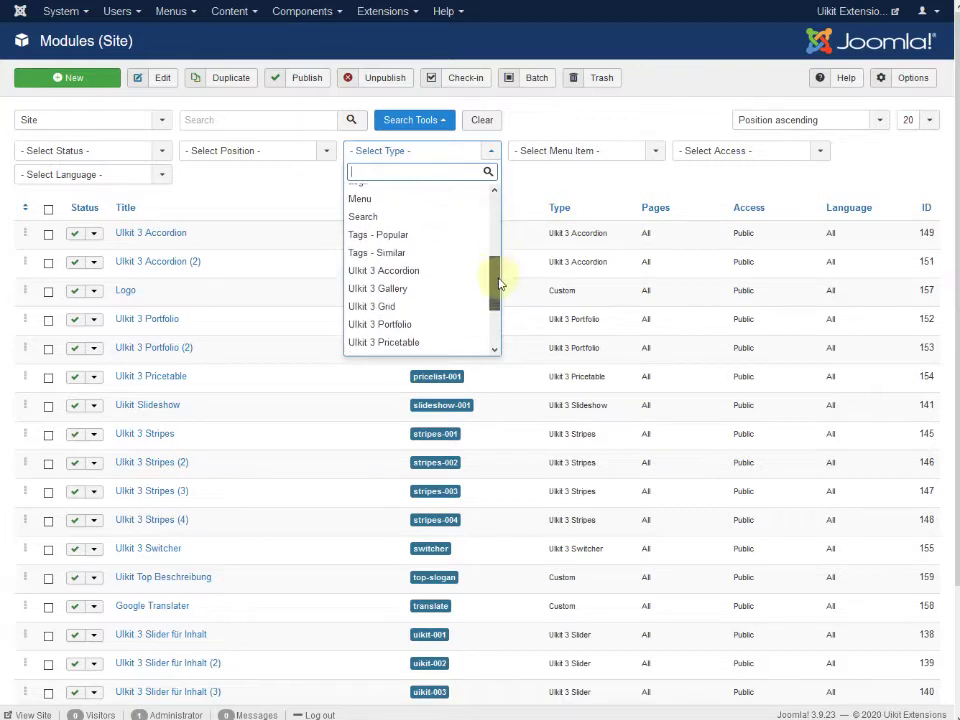
{"action": "left_click", "coordinate": [400, 272]}
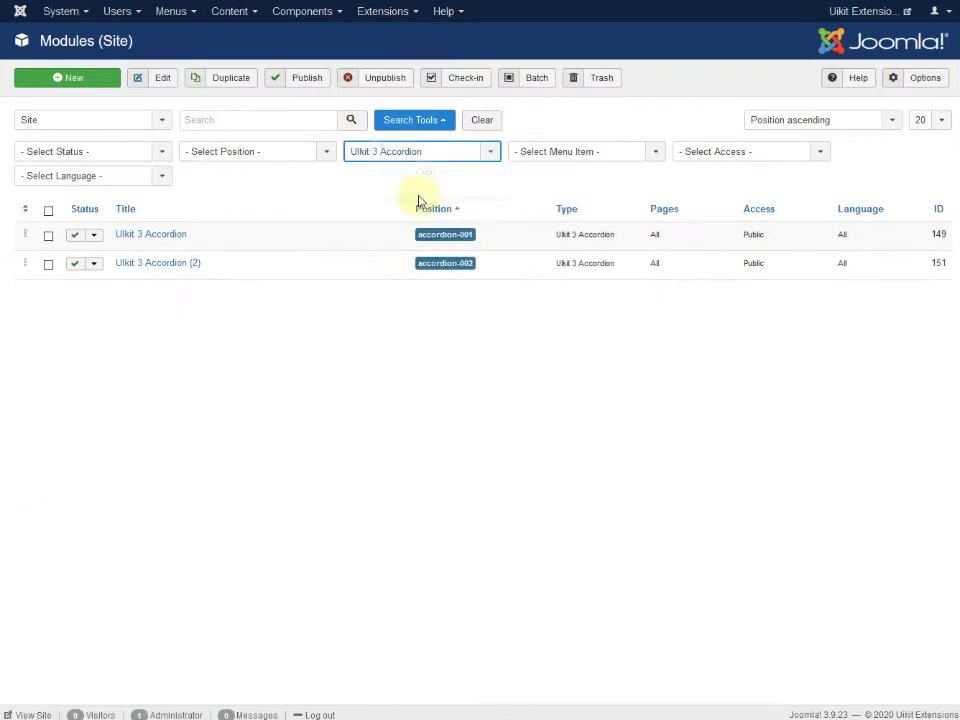
Open accordion module 149 for editing and expand its Ohne Lightbox and Mit Lightbox panels on the demo page
{"action": "left_click", "coordinate": [160, 235]}
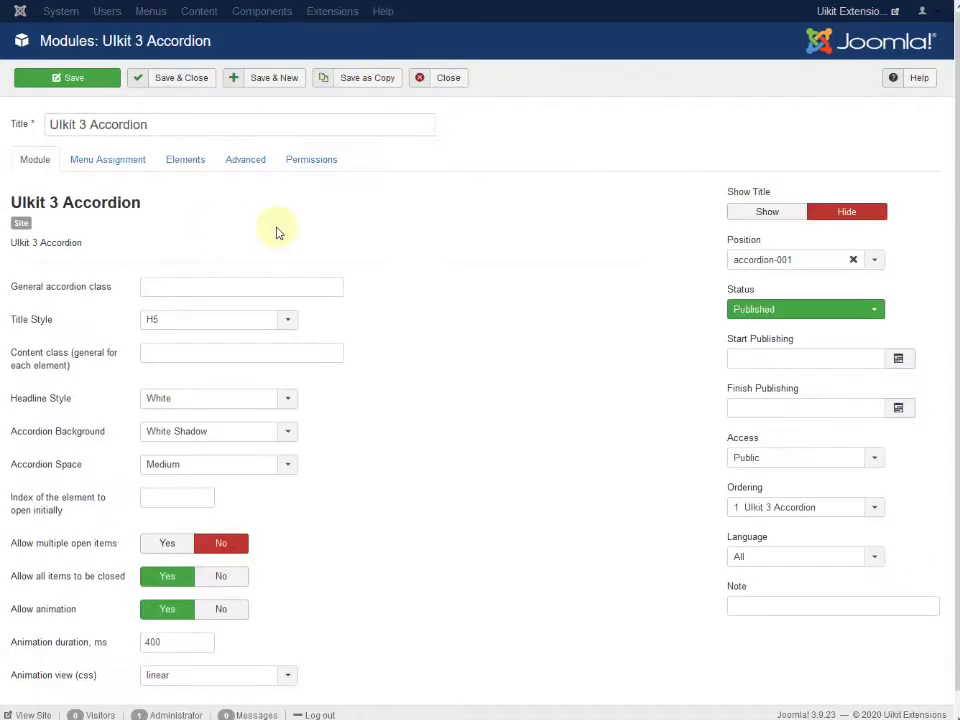
{"action": "left_click", "coordinate": [287, 0]}
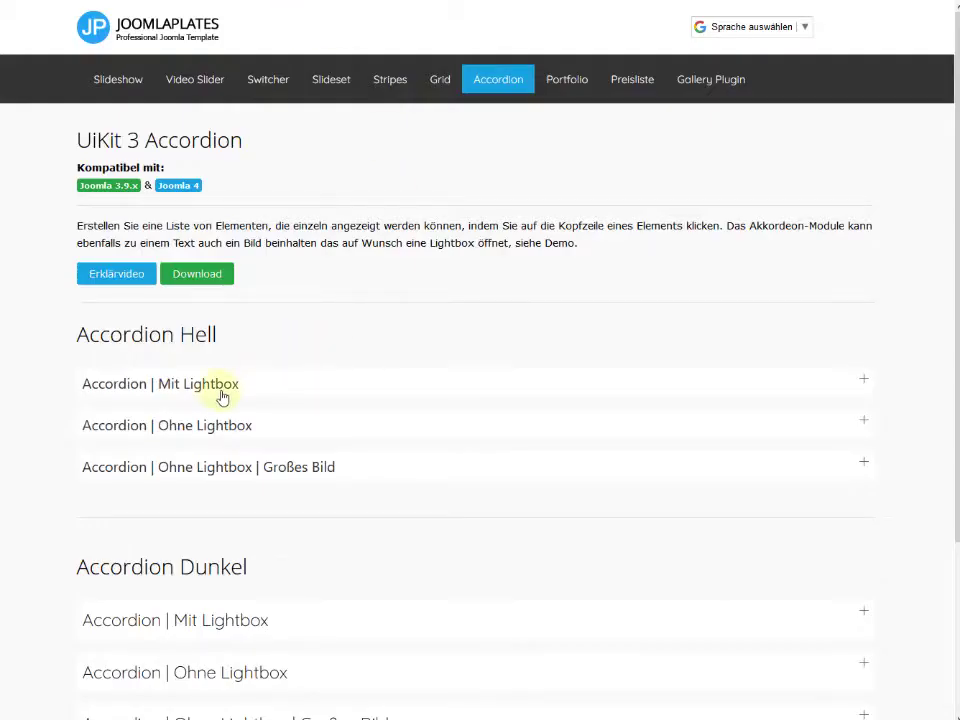
{"action": "left_click", "coordinate": [245, 582]}
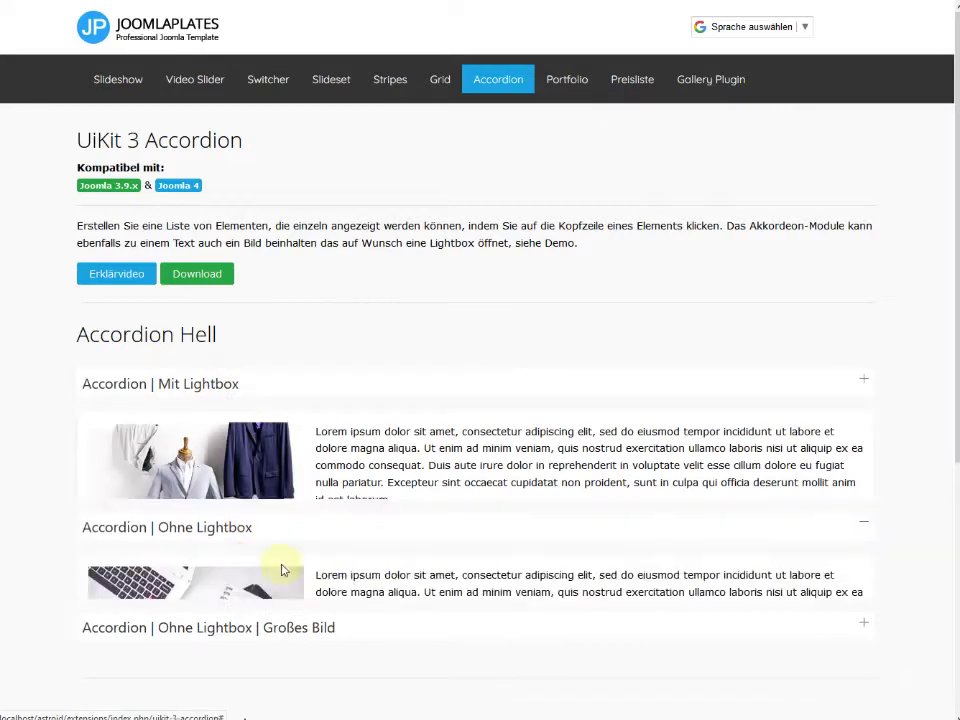
{"action": "left_click", "coordinate": [291, 623]}
{"action": "scroll", "coordinate": [354, 503], "scroll_direction": "down", "scroll_amount": 2}
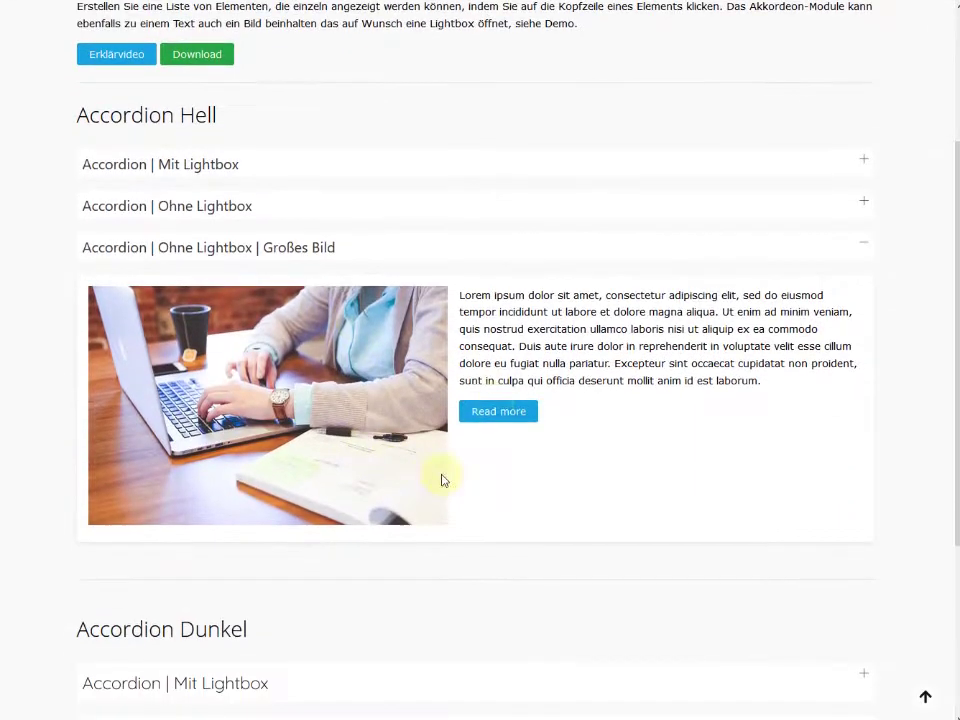
{"action": "left_click", "coordinate": [210, 208]}
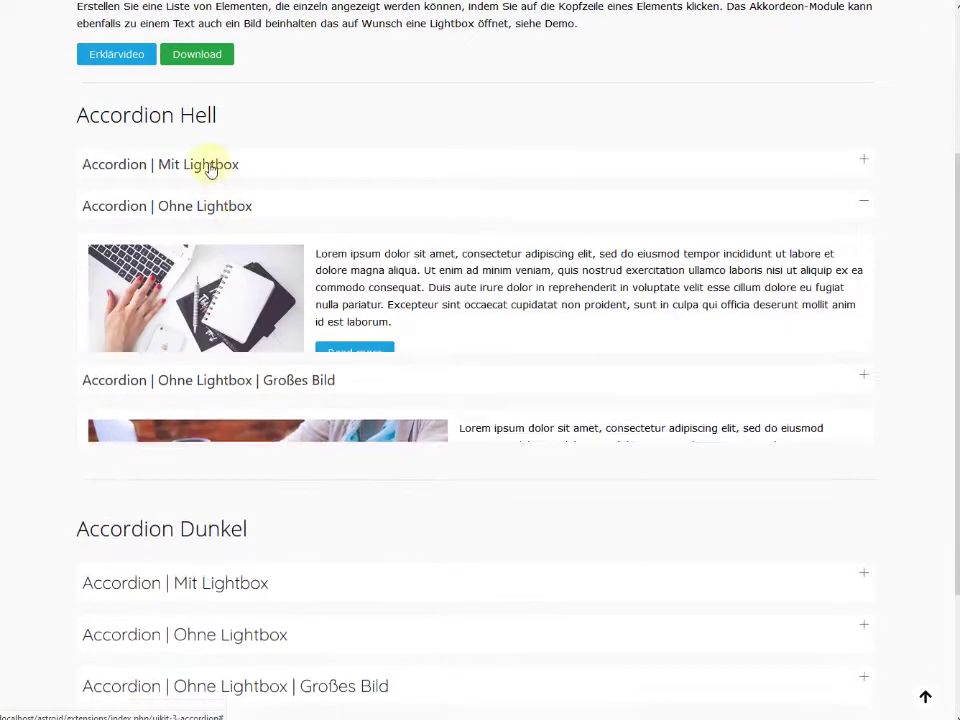
{"action": "left_click", "coordinate": [245, 166]}
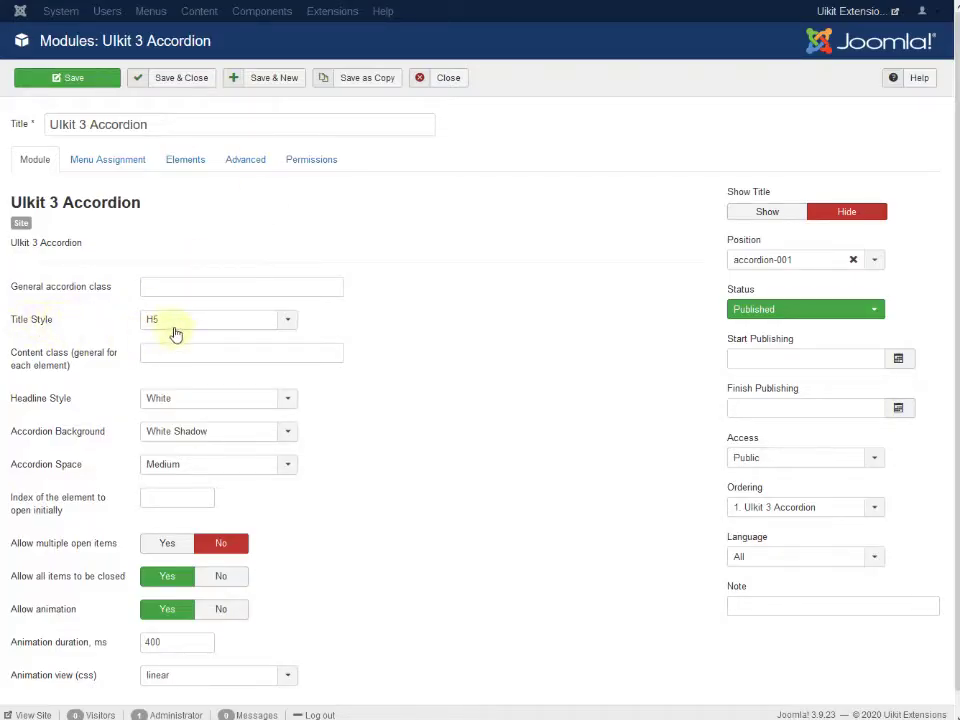
Set the Title Style to Paragraph, save, and check the Mit and Ohne Lightbox items on the frontend
{"action": "left_click", "coordinate": [174, 335]}
{"action": "left_click", "coordinate": [187, 388]}
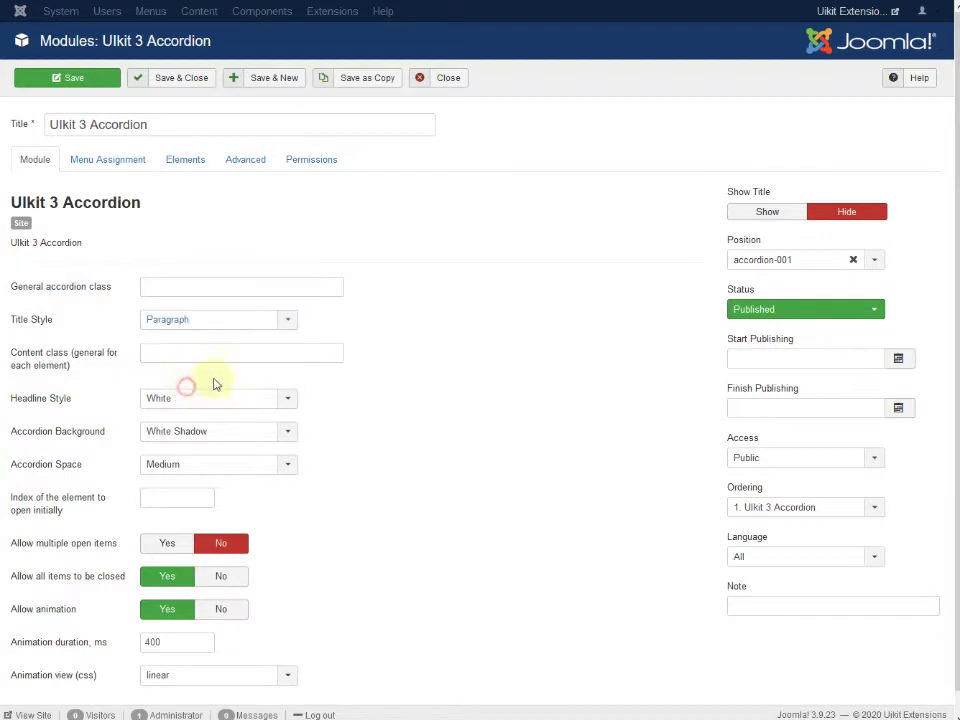
{"action": "left_click", "coordinate": [80, 75]}
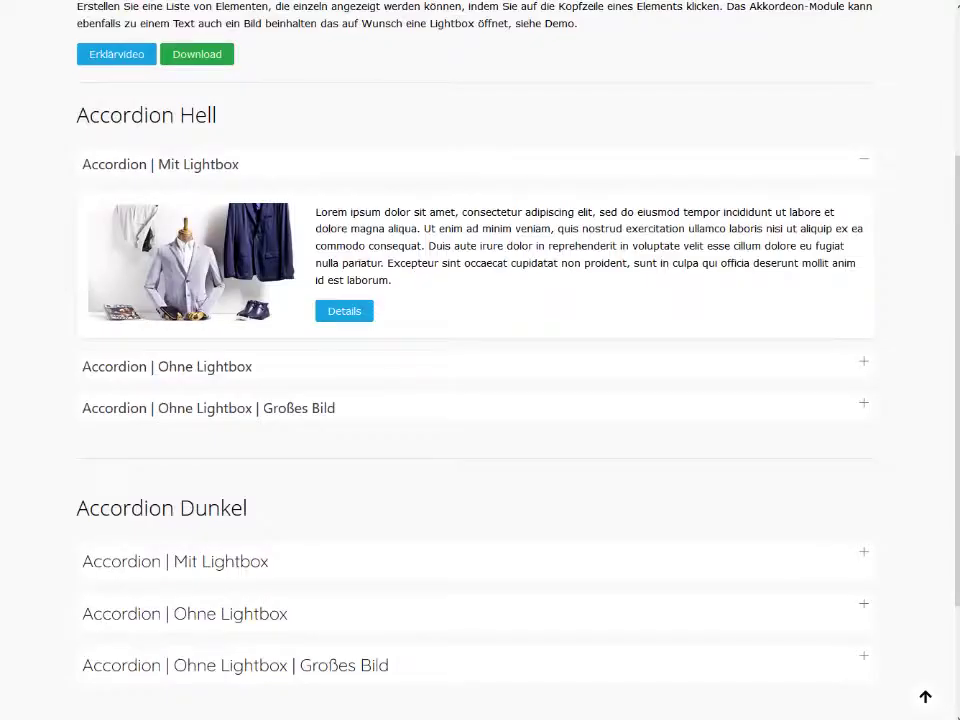
{"action": "key", "text": "F5"}
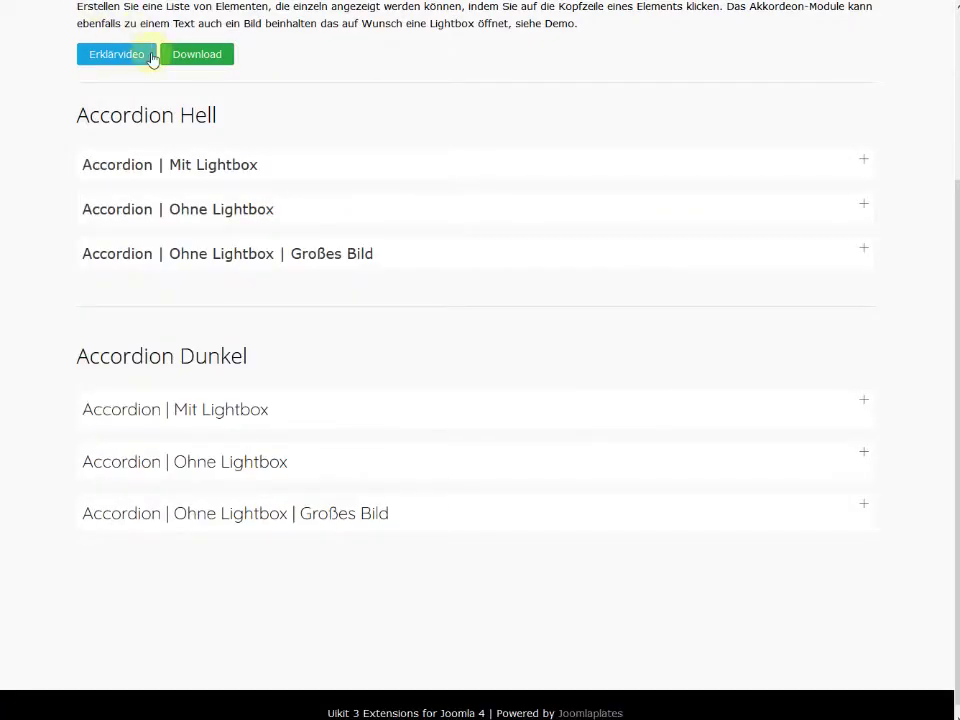
{"action": "left_click", "coordinate": [147, 166]}
{"action": "left_click", "coordinate": [186, 369]}
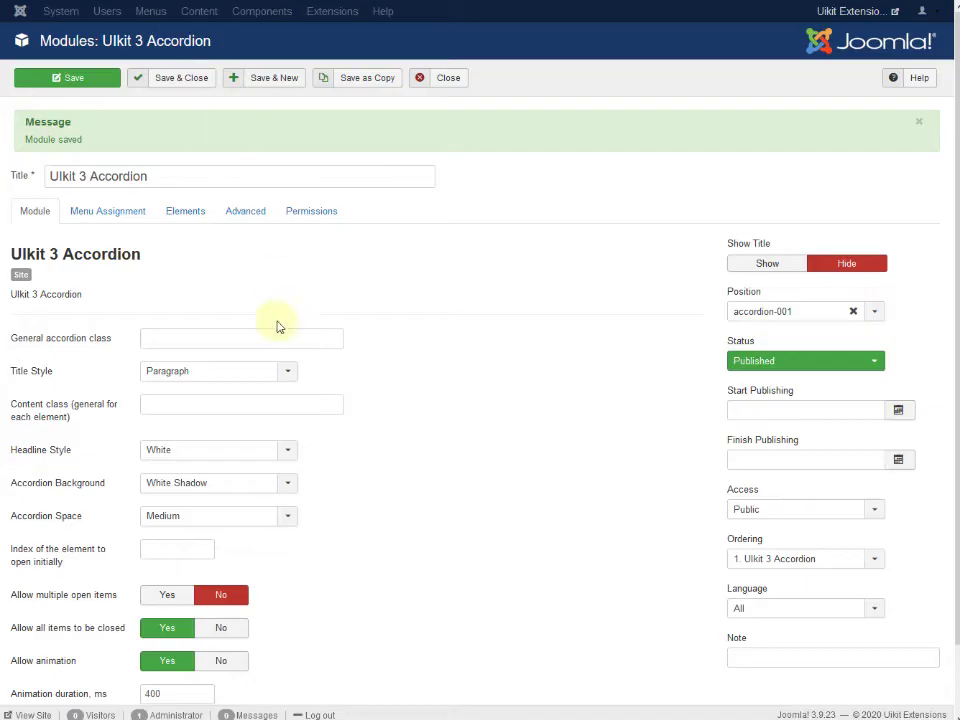
Change the Title Style back to heading H3, save, and reopen the frontend accordion items
{"action": "left_click", "coordinate": [204, 369]}
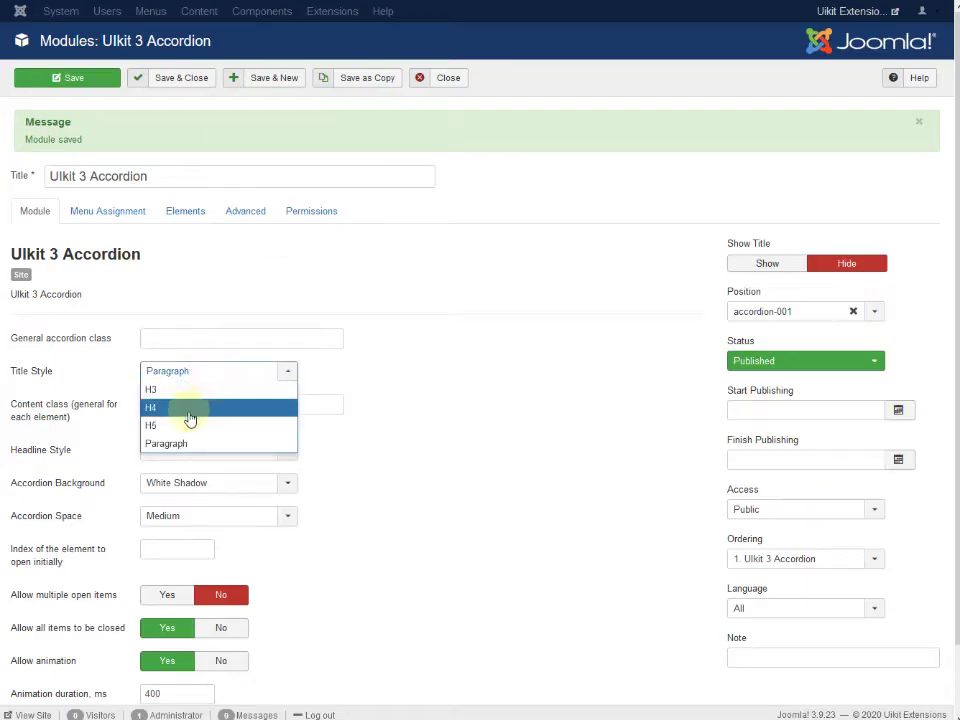
{"action": "left_click", "coordinate": [176, 390]}
{"action": "left_click", "coordinate": [112, 80]}
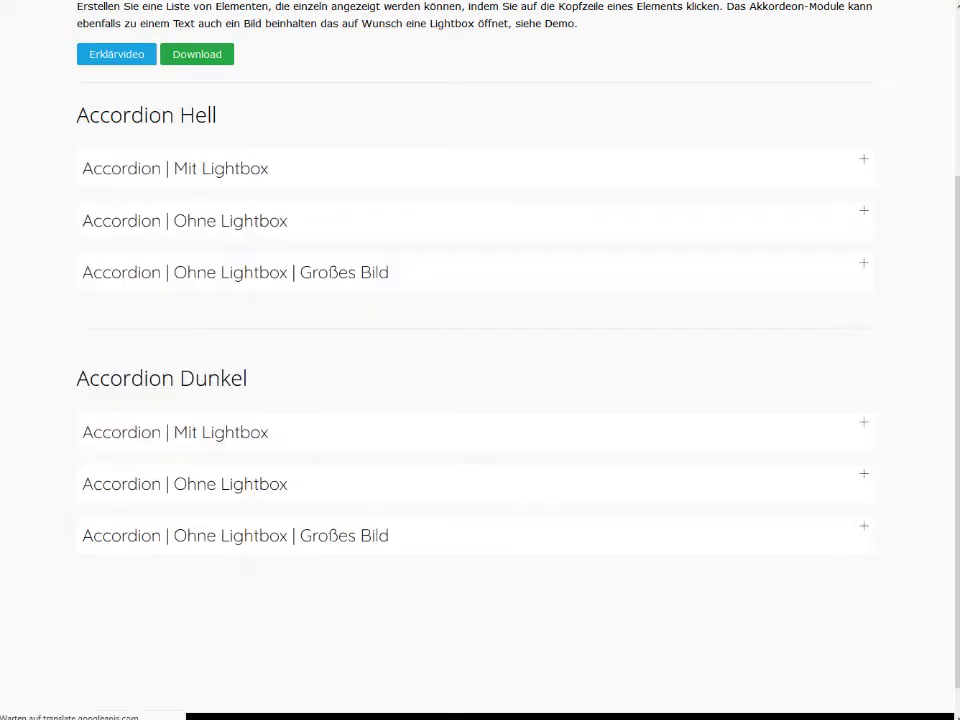
{"action": "left_click", "coordinate": [180, 172]}
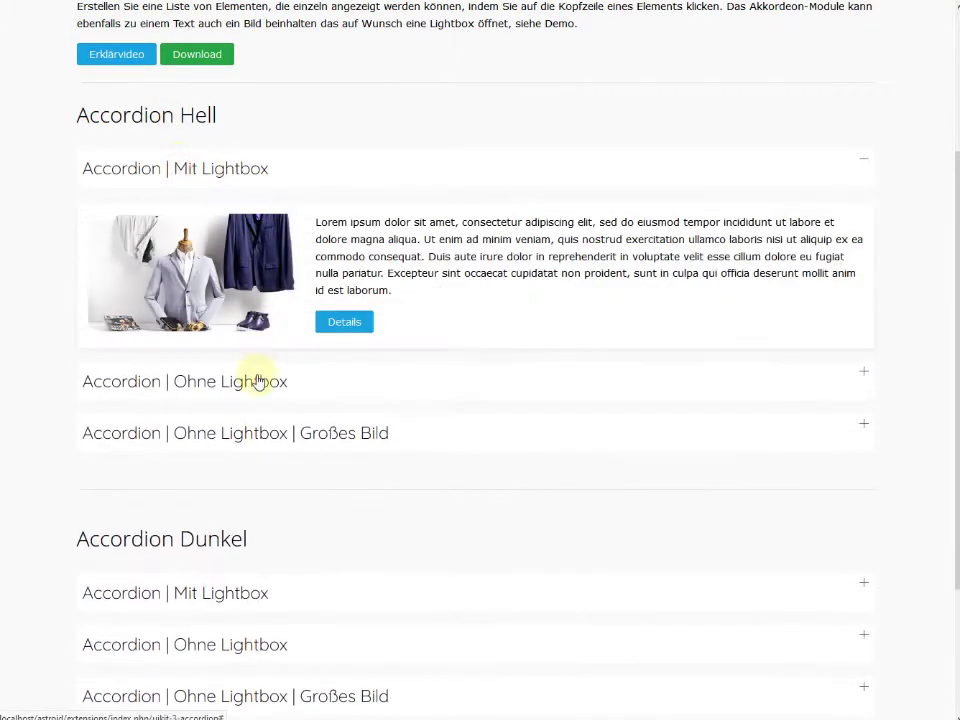
{"action": "left_click", "coordinate": [255, 377]}
{"action": "left_click", "coordinate": [284, 432]}
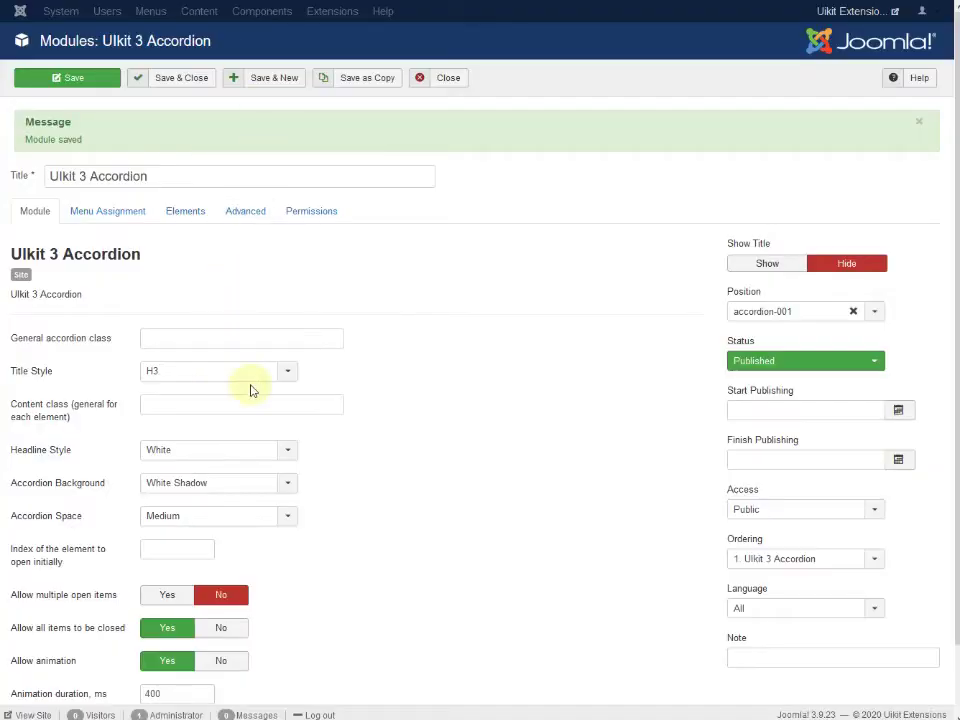
{"action": "scroll", "coordinate": [252, 390], "scroll_direction": "down", "scroll_amount": 1}
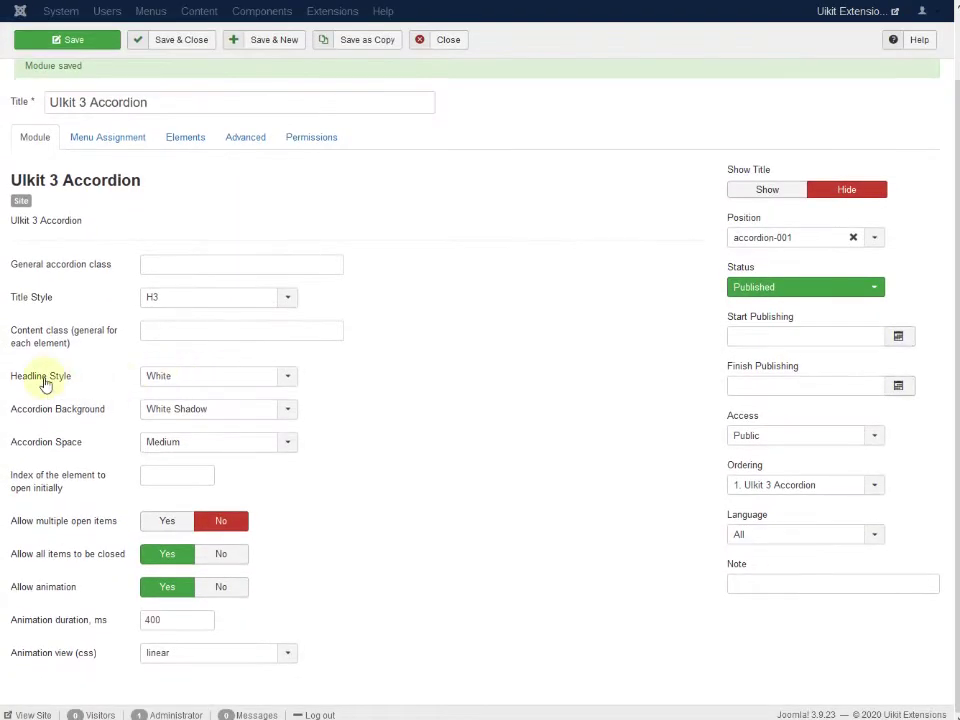
Set Headline Style to Dark, save, and preview the Ohne Lightbox and Großes Bild items
{"action": "left_click", "coordinate": [184, 377]}
{"action": "left_click", "coordinate": [178, 429]}
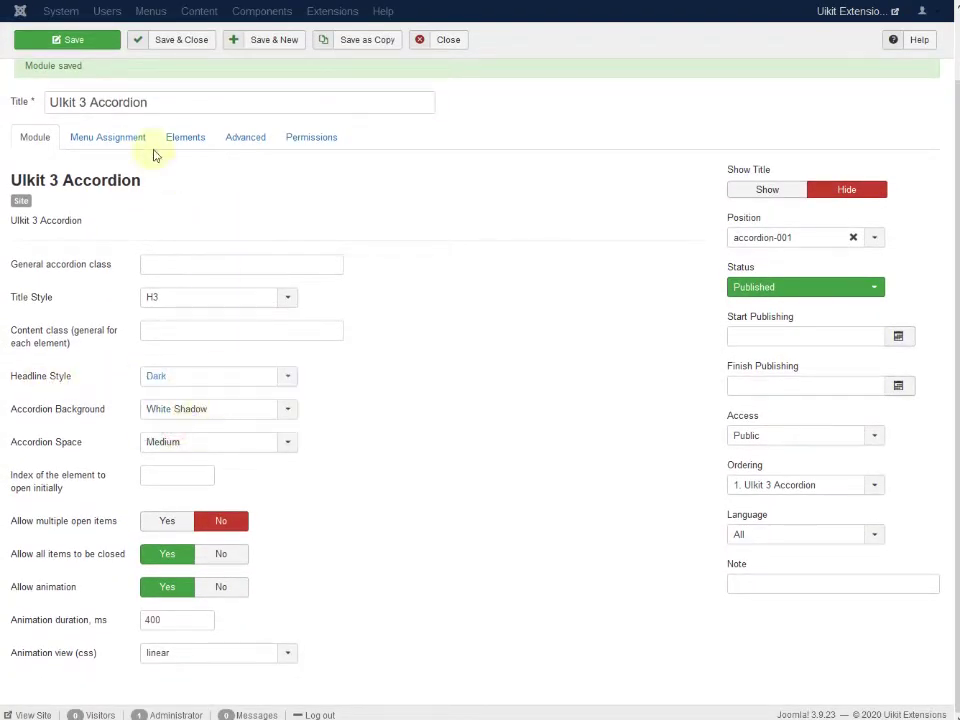
{"action": "left_click", "coordinate": [76, 44]}
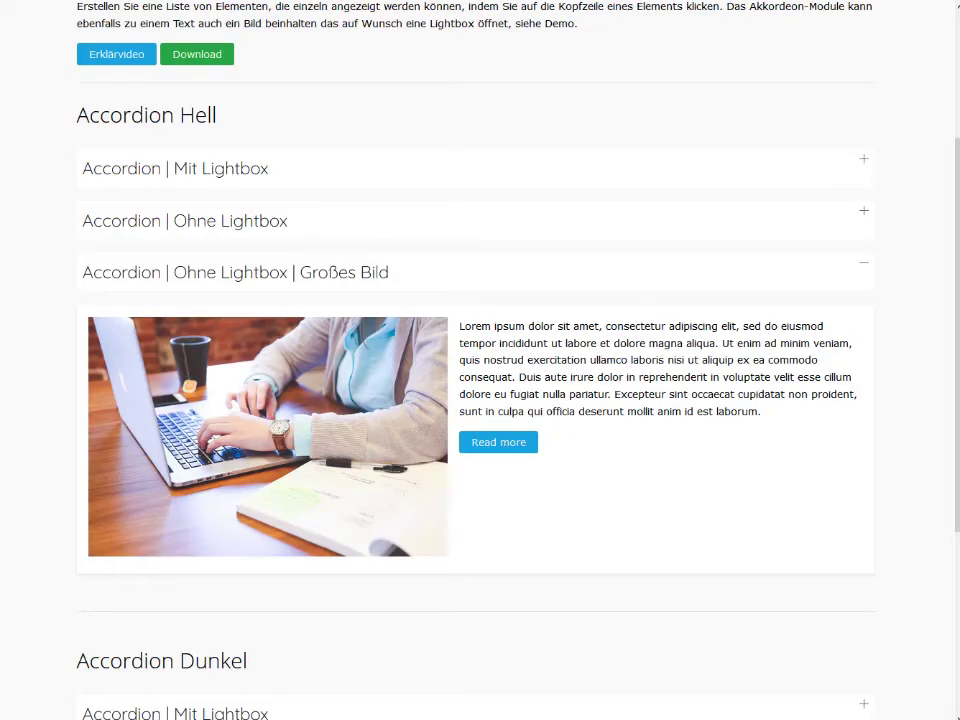
{"action": "left_click", "coordinate": [212, 218]}
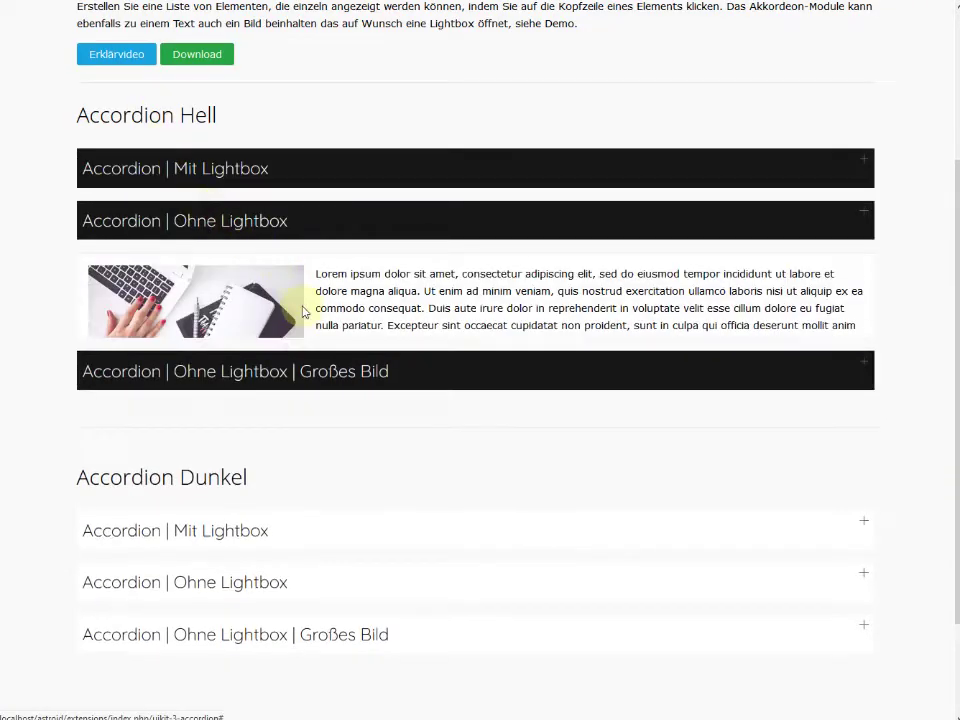
{"action": "left_click", "coordinate": [310, 432]}
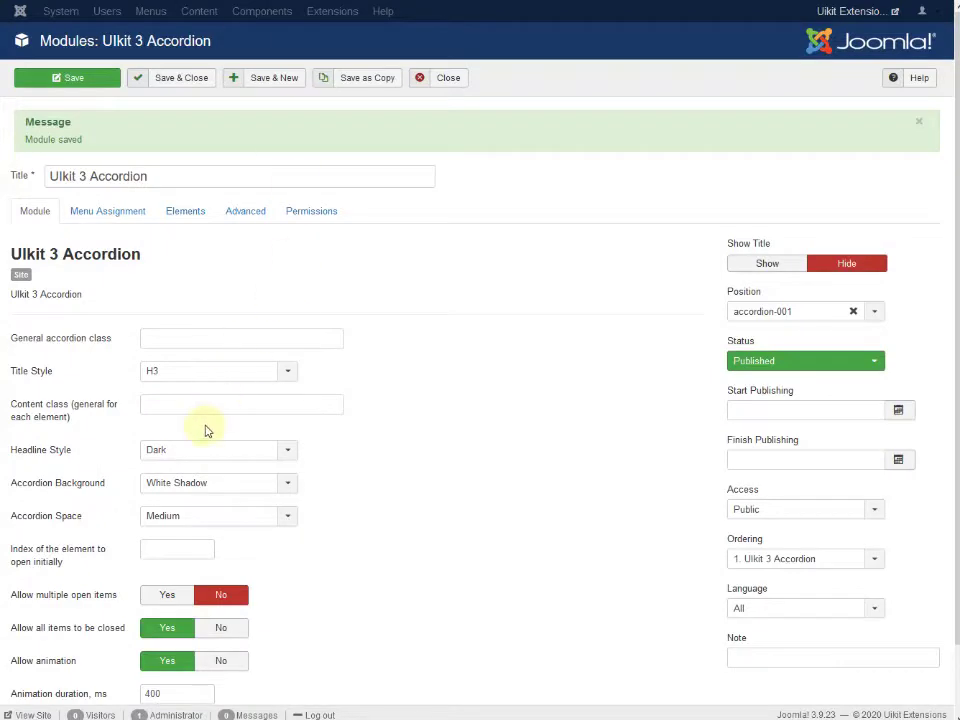
{"action": "scroll", "coordinate": [205, 430], "scroll_direction": "down", "scroll_amount": 1}
Set Accordion Background to Dark, save, and preview the dark accordion panels
{"action": "left_click", "coordinate": [189, 409]}
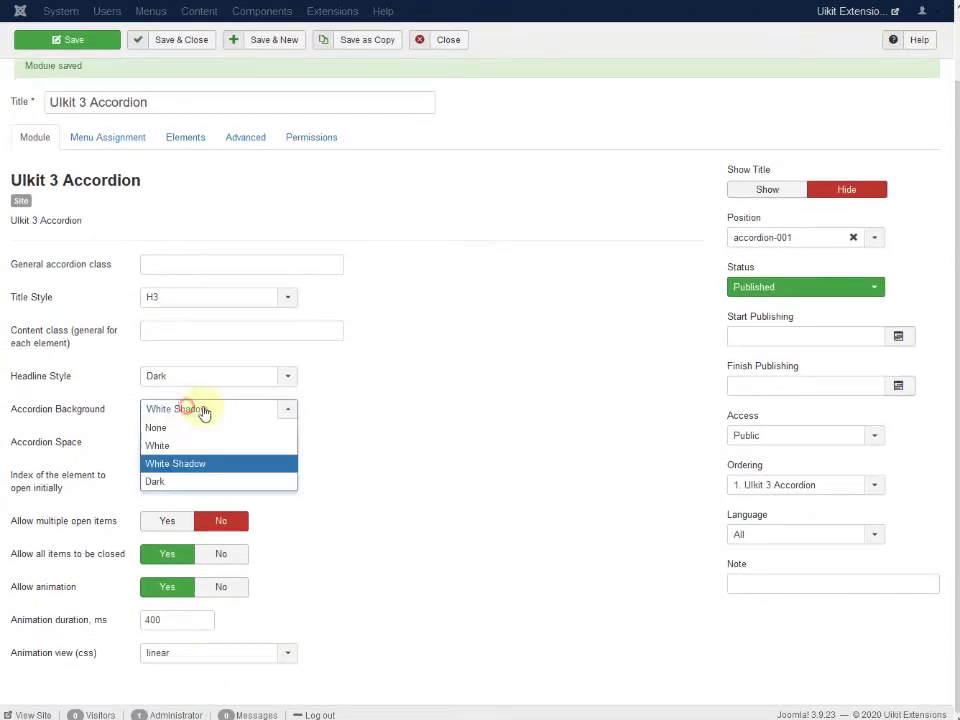
{"action": "left_click", "coordinate": [184, 482]}
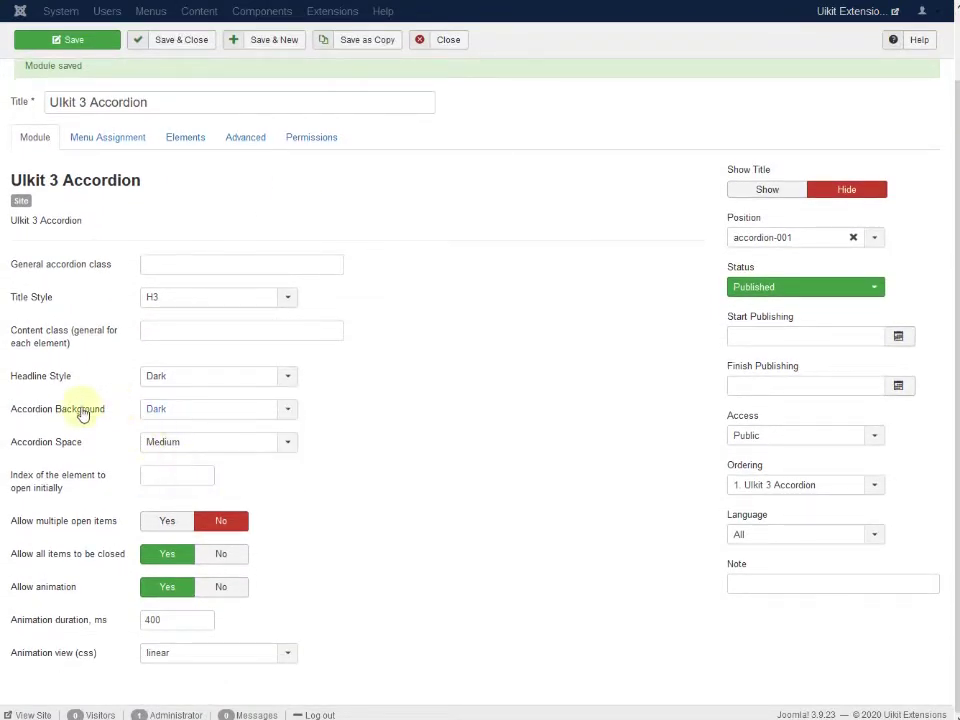
{"action": "left_click", "coordinate": [50, 40]}
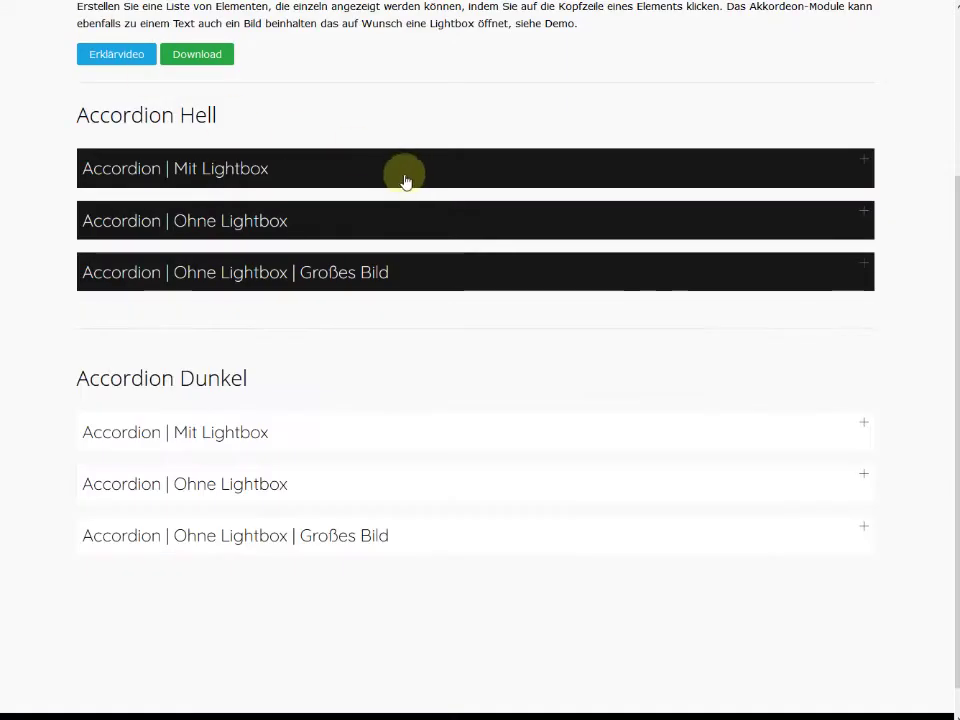
{"action": "left_click", "coordinate": [241, 222]}
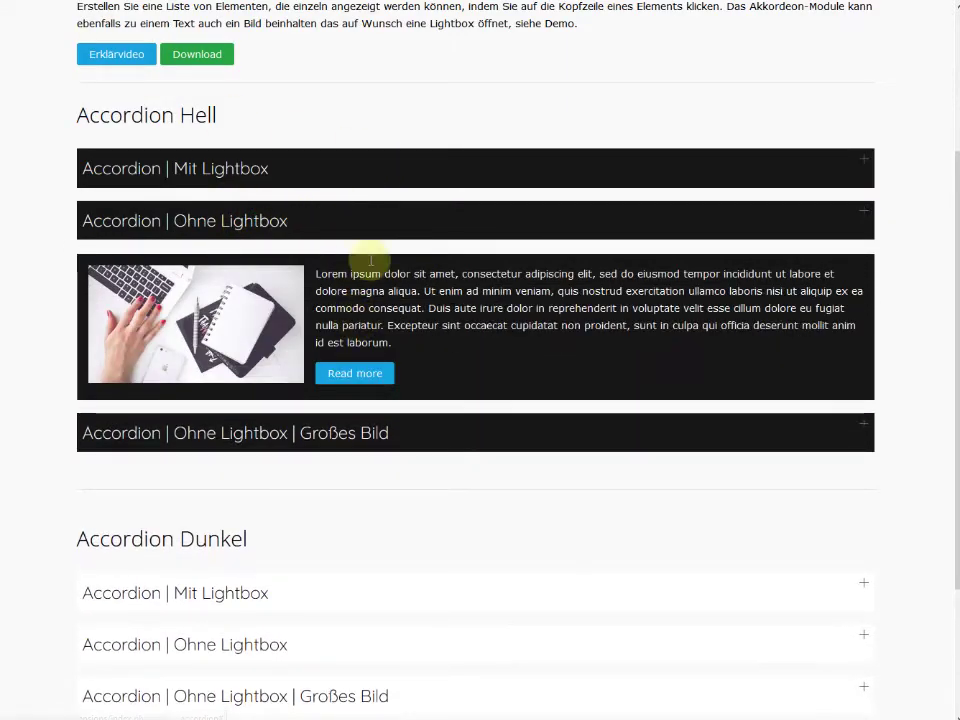
{"action": "left_click", "coordinate": [285, 164]}
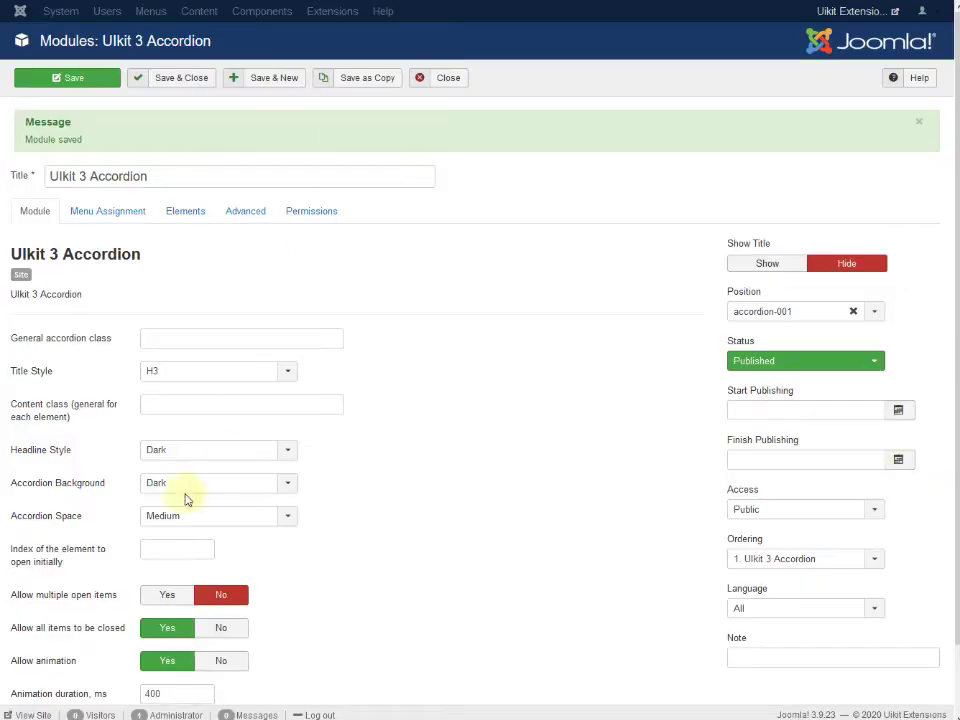
Reset the Accordion Background to White
{"action": "left_click", "coordinate": [152, 486]}
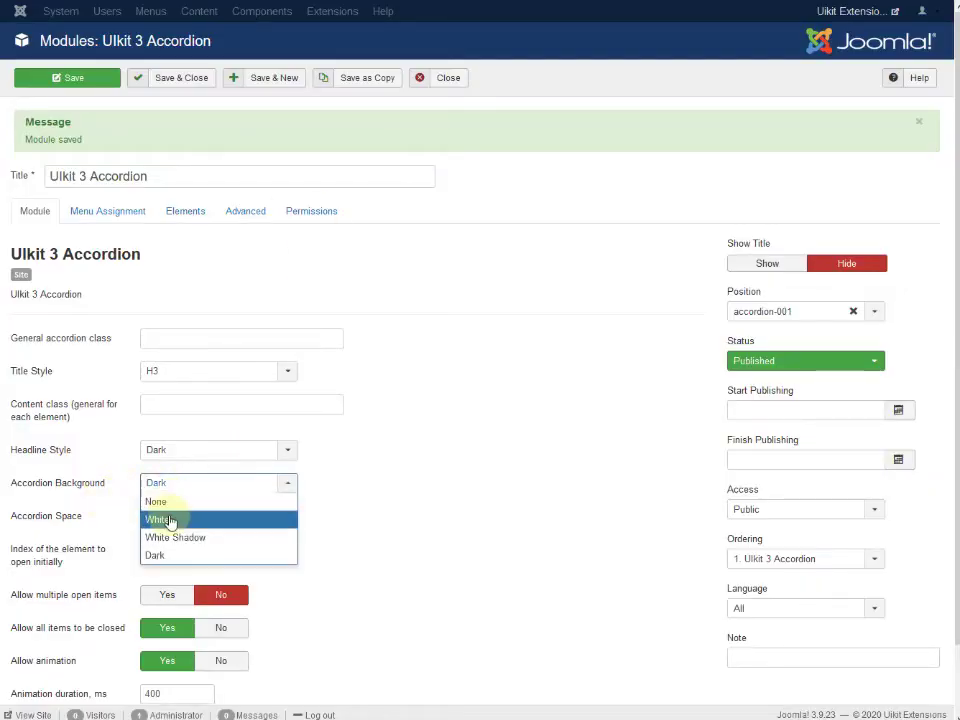
{"action": "left_click", "coordinate": [166, 514]}
{"action": "left_click", "coordinate": [180, 450]}
Reset Headline Style to White, keep Medium spacing, set Allow multiple open items to Yes, and save
{"action": "left_click", "coordinate": [178, 486]}
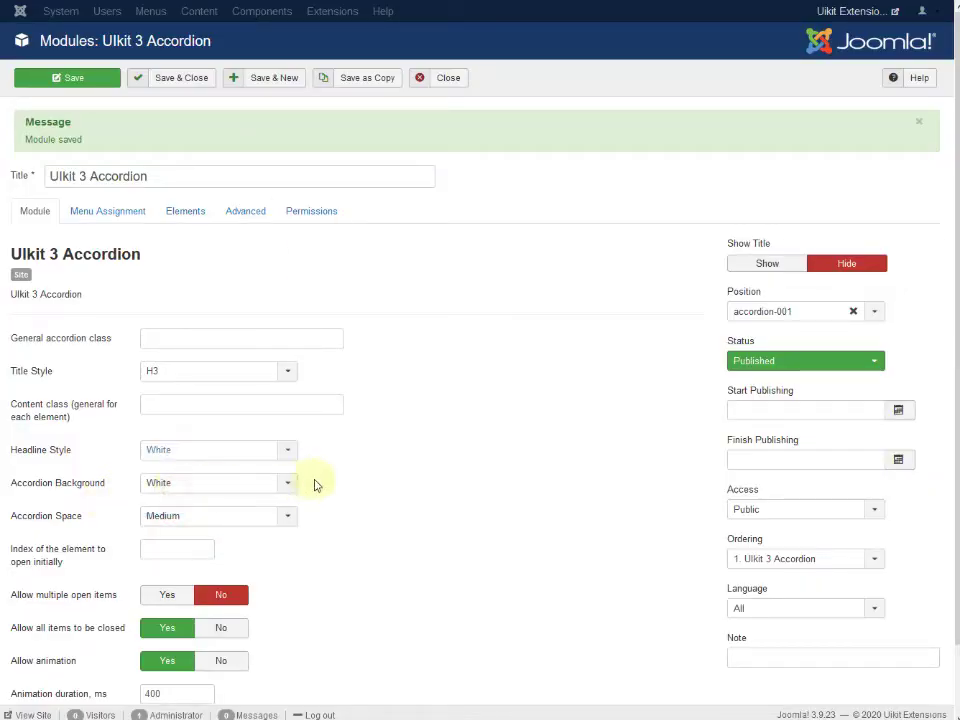
{"action": "left_click", "coordinate": [188, 516]}
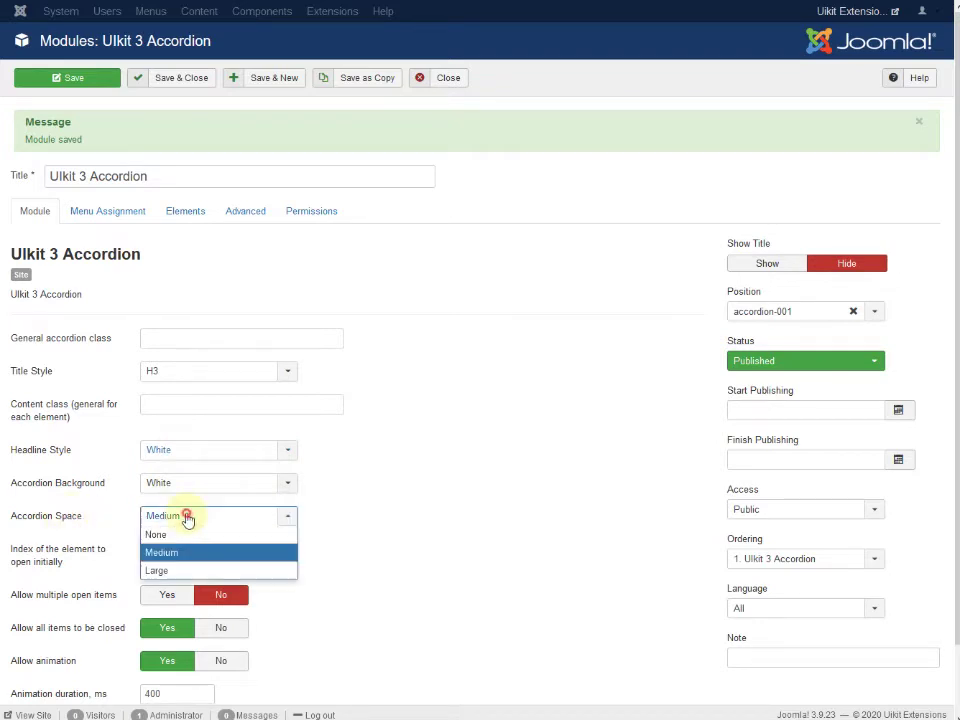
{"action": "left_click", "coordinate": [170, 563]}
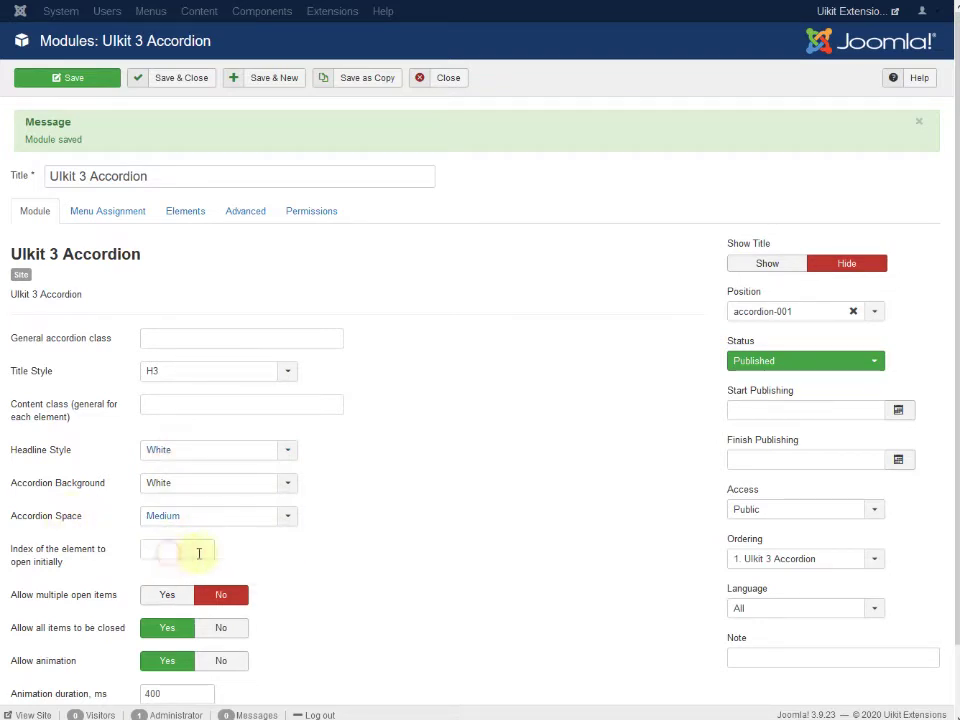
{"action": "scroll", "coordinate": [365, 482], "scroll_direction": "down", "scroll_amount": 2}
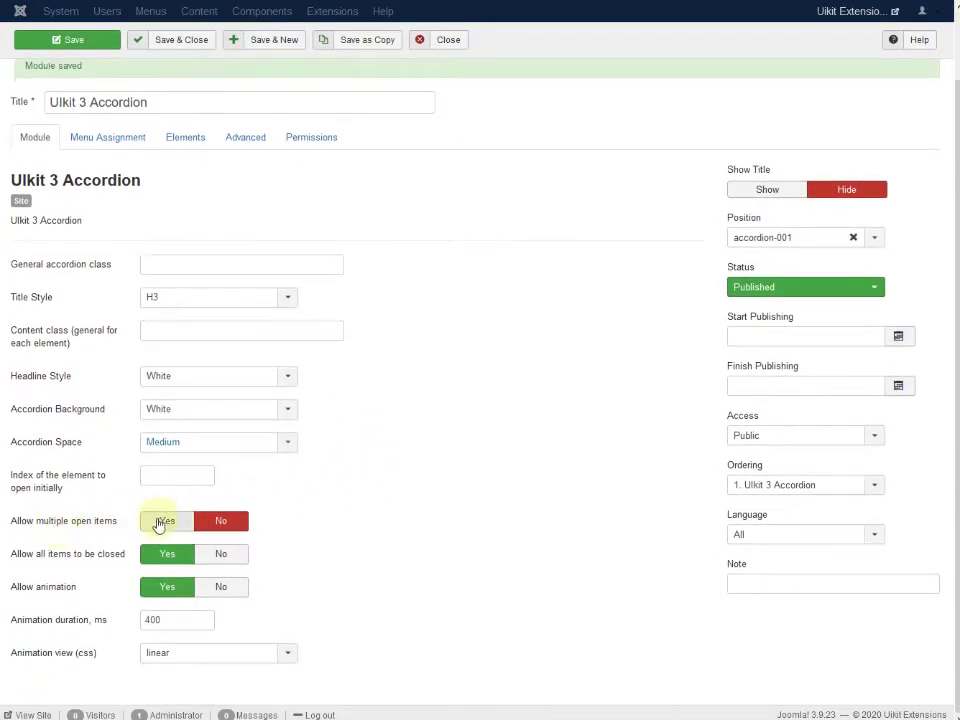
{"action": "left_click", "coordinate": [158, 524]}
{"action": "left_click", "coordinate": [50, 40]}
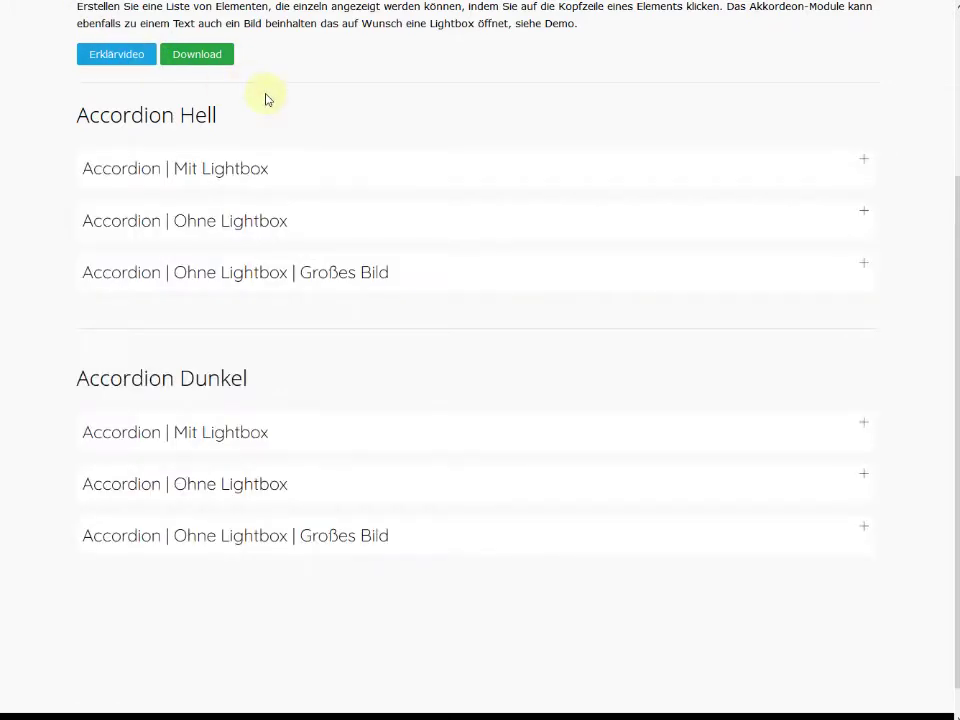
Open Mit Lightbox, Ohne Lightbox and Großes Bild together in the light and dark accordions
{"action": "scroll", "coordinate": [328, 197], "scroll_direction": "up", "scroll_amount": 5}
{"action": "left_click", "coordinate": [222, 389]}
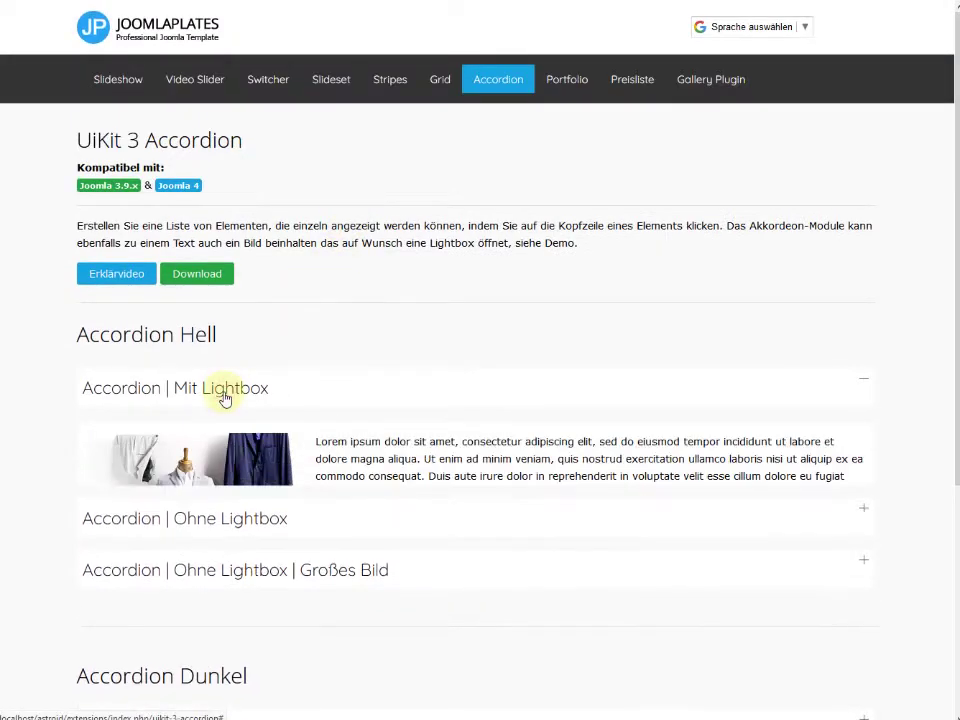
{"action": "scroll", "coordinate": [328, 456], "scroll_direction": "down", "scroll_amount": 2}
{"action": "left_click", "coordinate": [329, 457]}
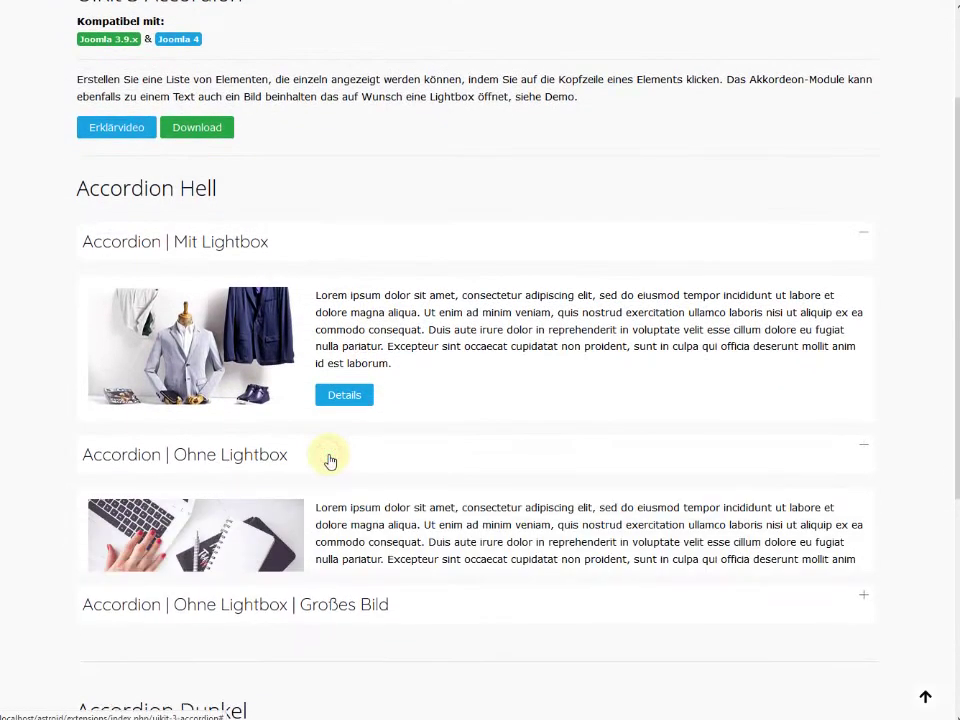
{"action": "scroll", "coordinate": [360, 490], "scroll_direction": "down", "scroll_amount": 1}
{"action": "left_click", "coordinate": [323, 588]}
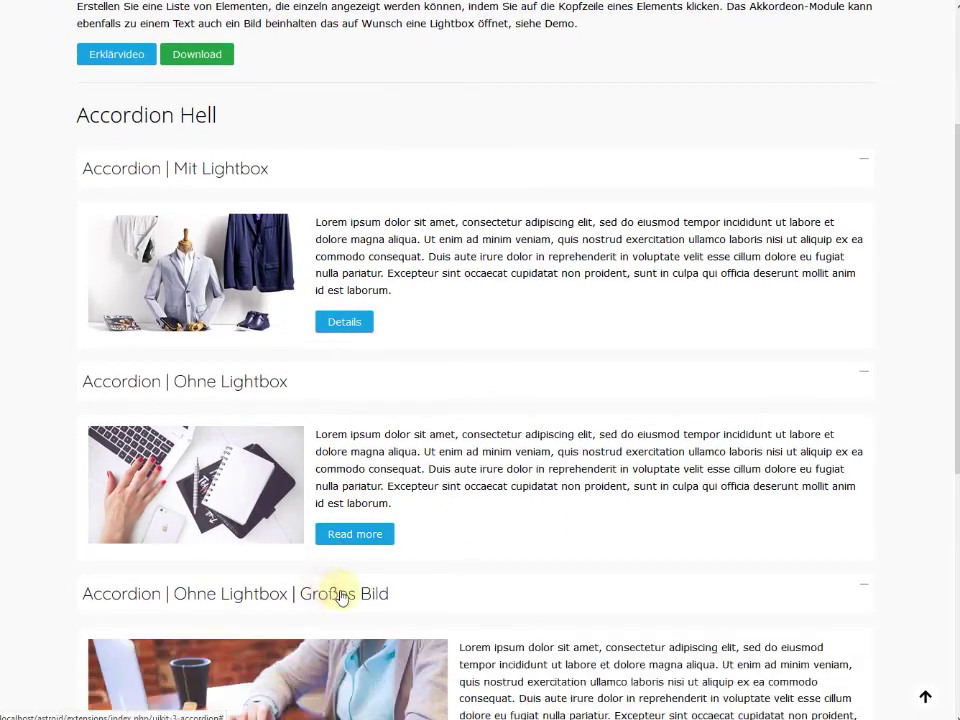
{"action": "scroll", "coordinate": [461, 516], "scroll_direction": "down", "scroll_amount": 5}
{"action": "left_click", "coordinate": [300, 461]}
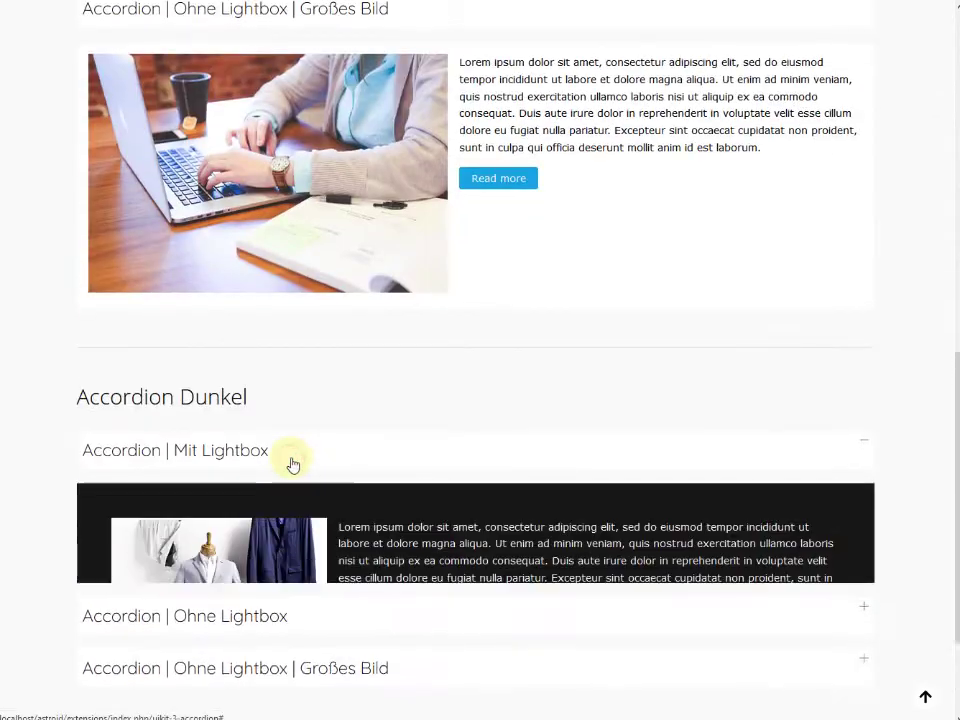
{"action": "scroll", "coordinate": [330, 462], "scroll_direction": "down", "scroll_amount": 3}
{"action": "left_click", "coordinate": [303, 488]}
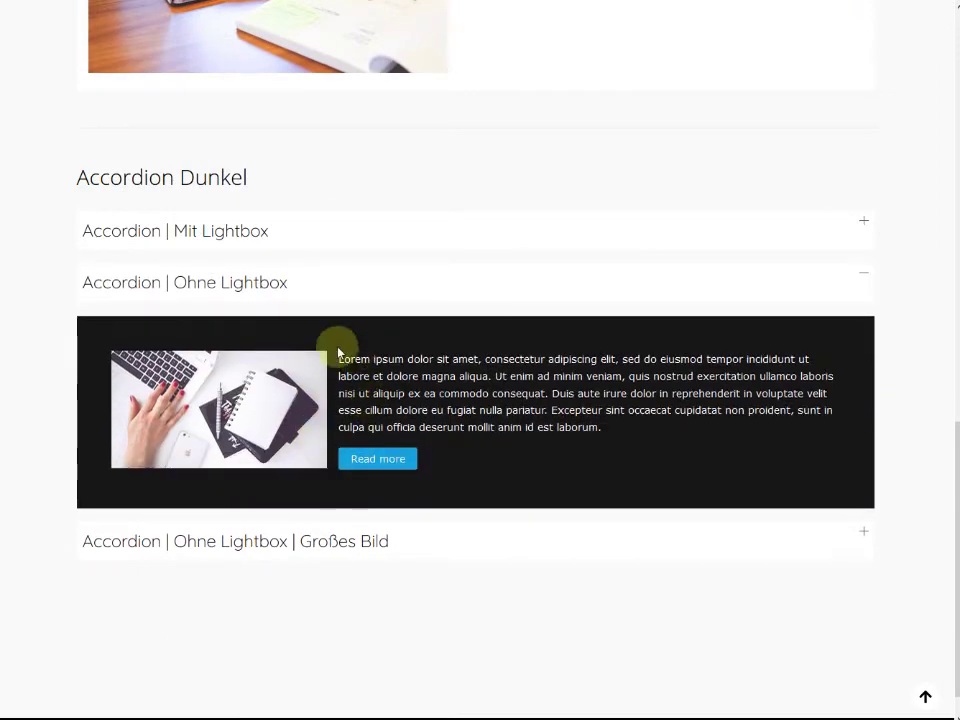
{"action": "left_click", "coordinate": [250, 231]}
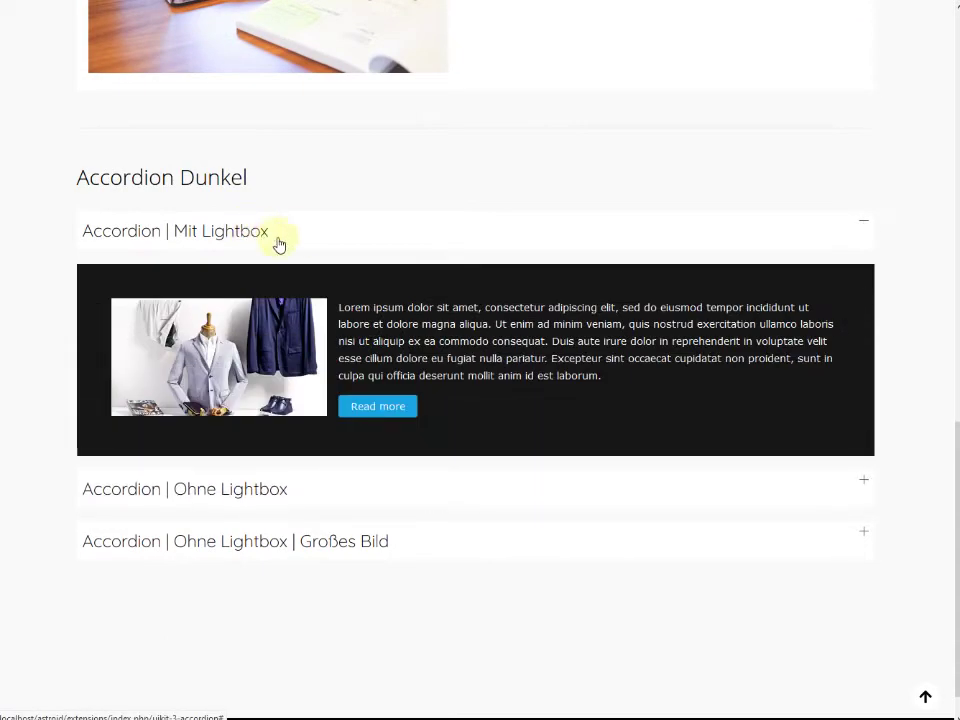
Collapse the Großes Bild, Ohne Lightbox and Mit Lightbox panels again
{"action": "scroll", "coordinate": [268, 240], "scroll_direction": "up", "scroll_amount": 6}
{"action": "left_click", "coordinate": [368, 384]}
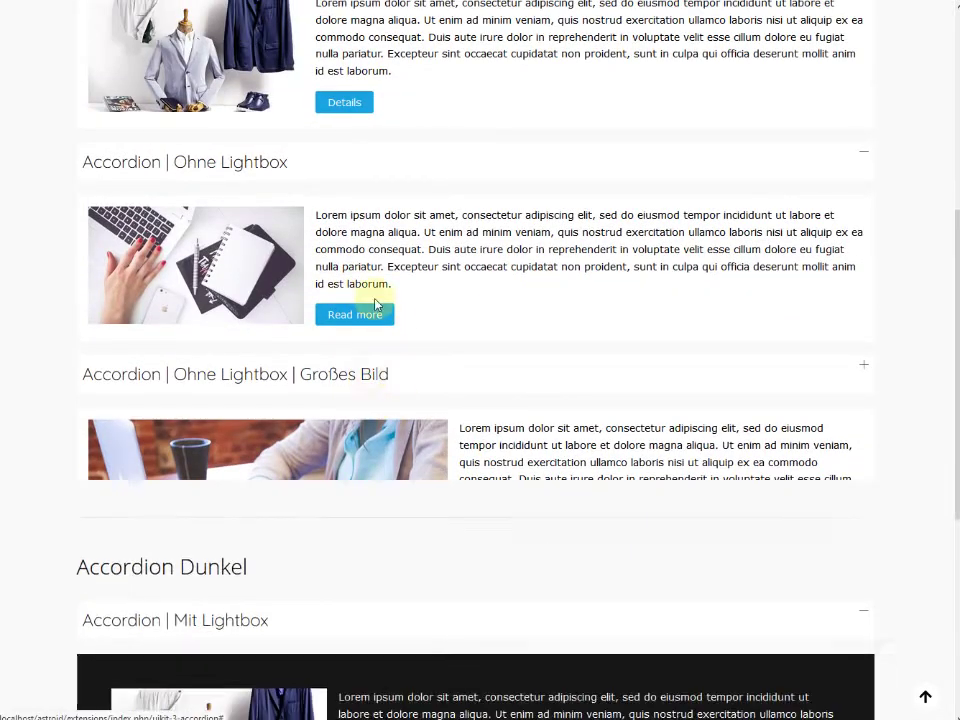
{"action": "left_click", "coordinate": [253, 161]}
{"action": "scroll", "coordinate": [300, 140], "scroll_direction": "up", "scroll_amount": 3}
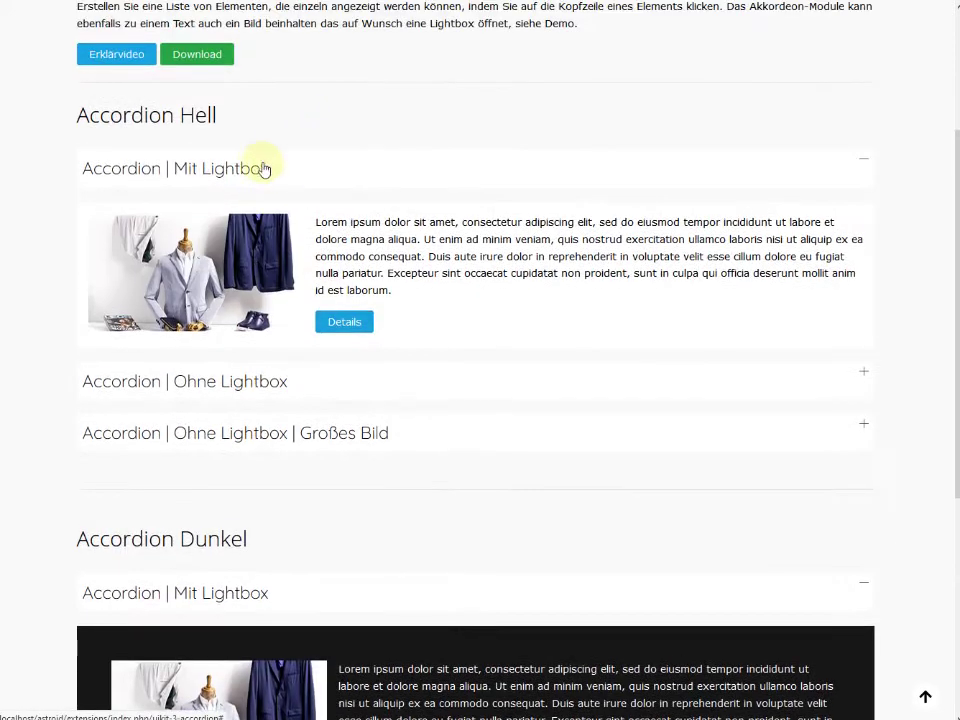
{"action": "left_click", "coordinate": [300, 162]}
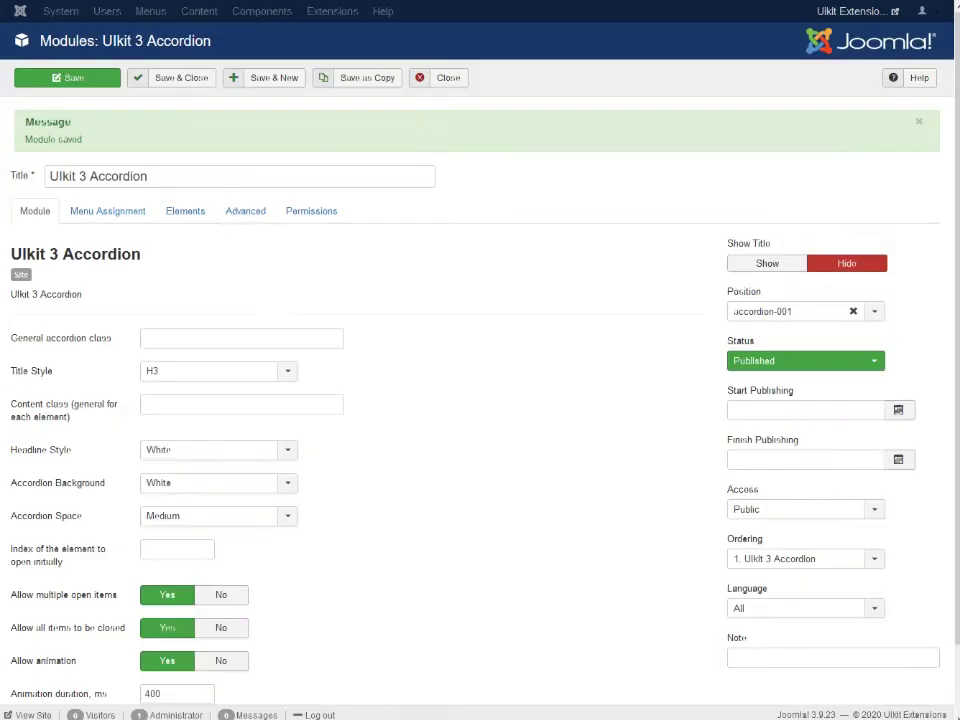
Set Allow multiple open items to No, save, and confirm opening one panel closes the others
{"action": "scroll", "coordinate": [260, 431], "scroll_direction": "down", "scroll_amount": 1}
{"action": "left_click", "coordinate": [219, 520]}
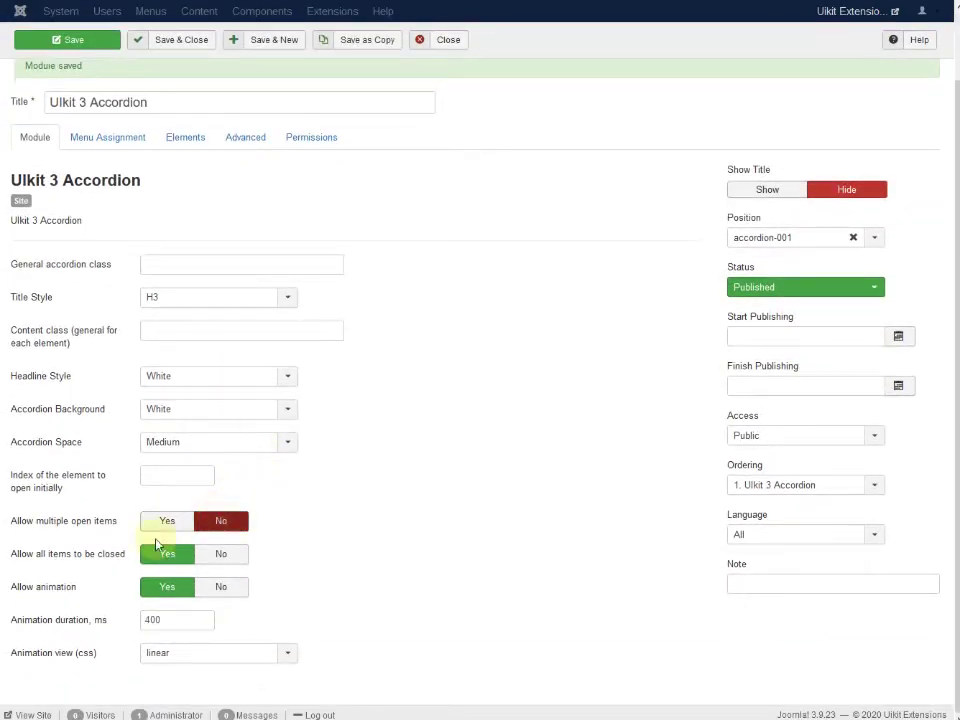
{"action": "mouse_move", "coordinate": [60, 565]}
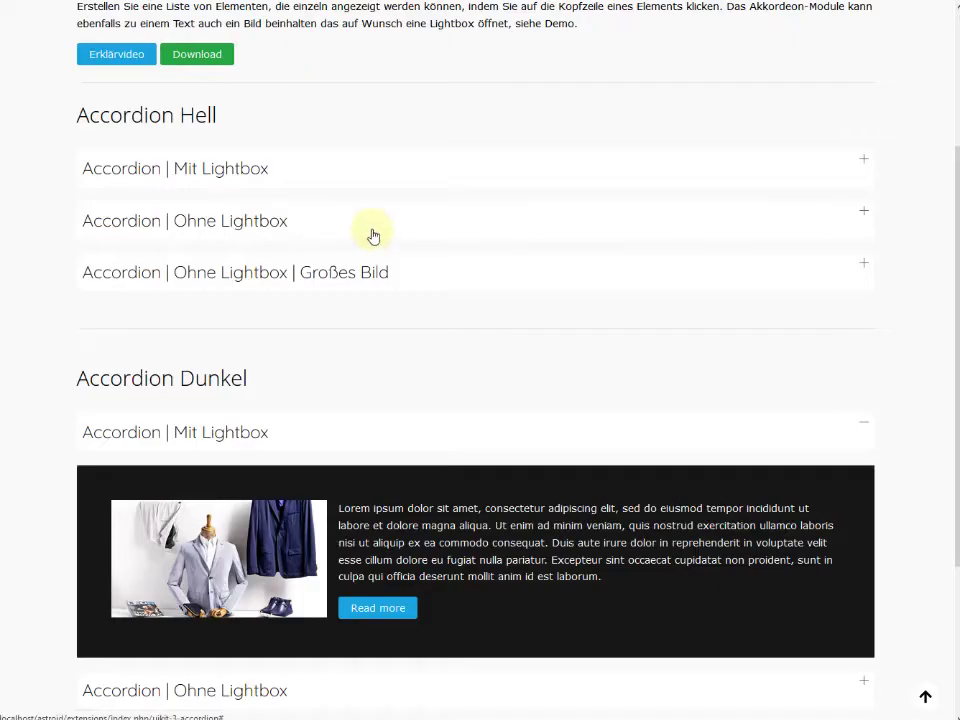
{"action": "scroll", "coordinate": [373, 236], "scroll_direction": "up", "scroll_amount": 3}
{"action": "left_click", "coordinate": [241, 395]}
{"action": "scroll", "coordinate": [345, 412], "scroll_direction": "down", "scroll_amount": 2}
{"action": "left_click", "coordinate": [338, 440]}
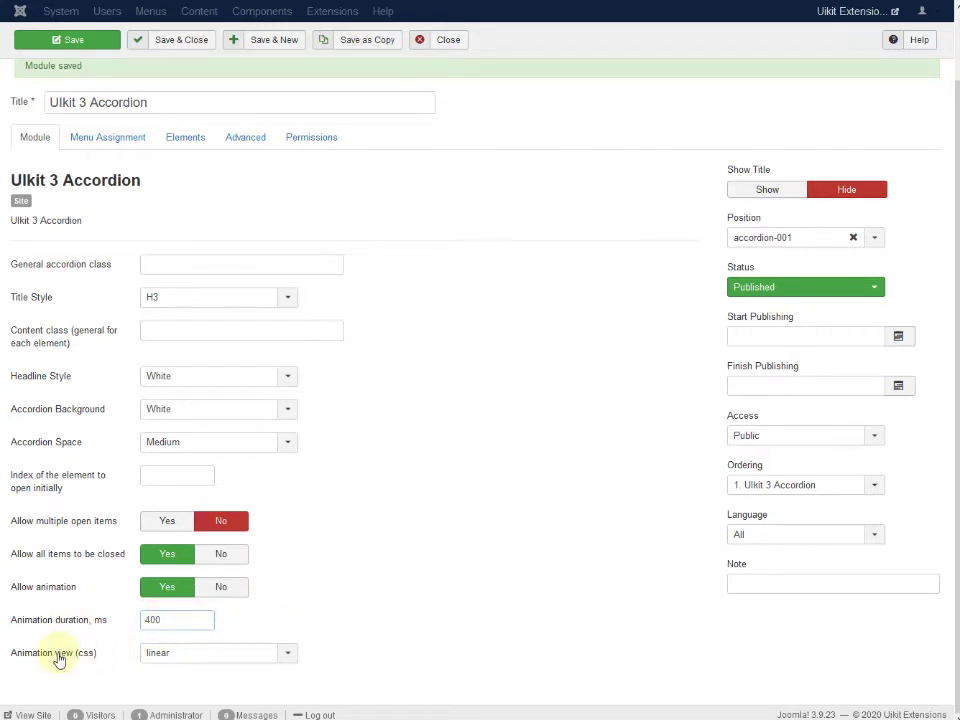
Choose step-start as the Animation view and test opening the accordion panels
{"action": "left_click", "coordinate": [190, 655]}
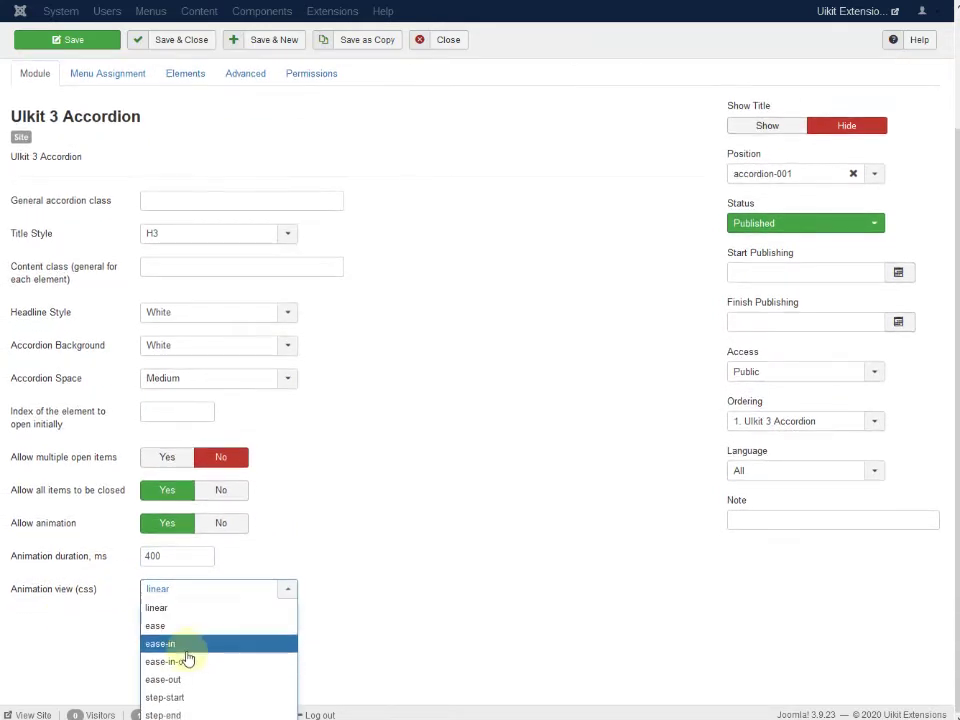
{"action": "left_click", "coordinate": [183, 699]}
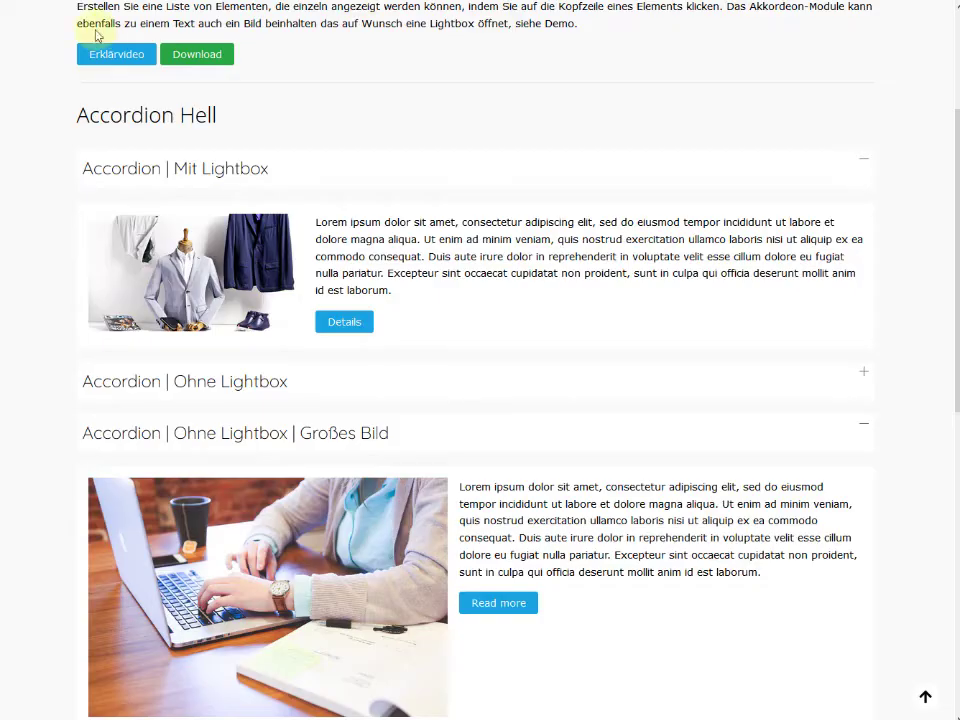
{"action": "left_click", "coordinate": [303, 221]}
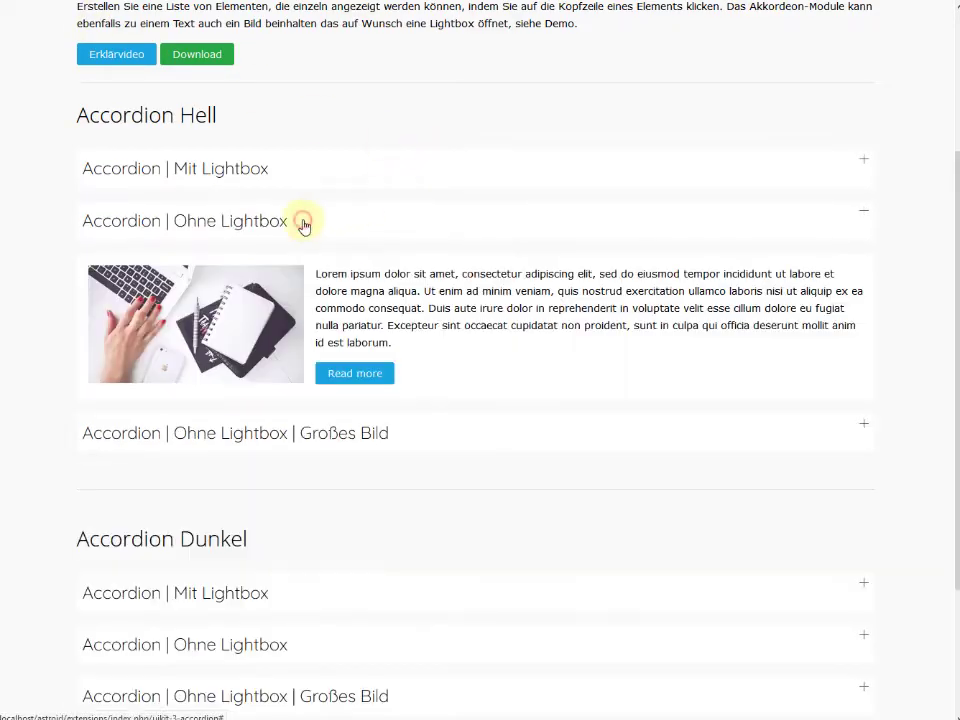
{"action": "left_click", "coordinate": [285, 169]}
{"action": "left_click", "coordinate": [310, 438]}
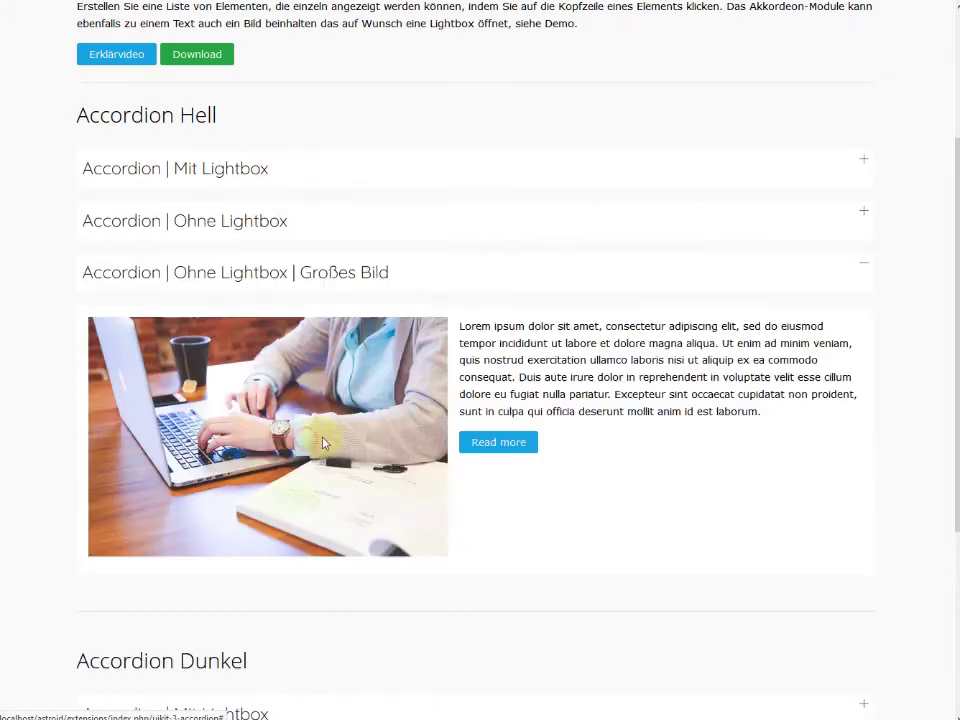
{"action": "left_click", "coordinate": [247, 170]}
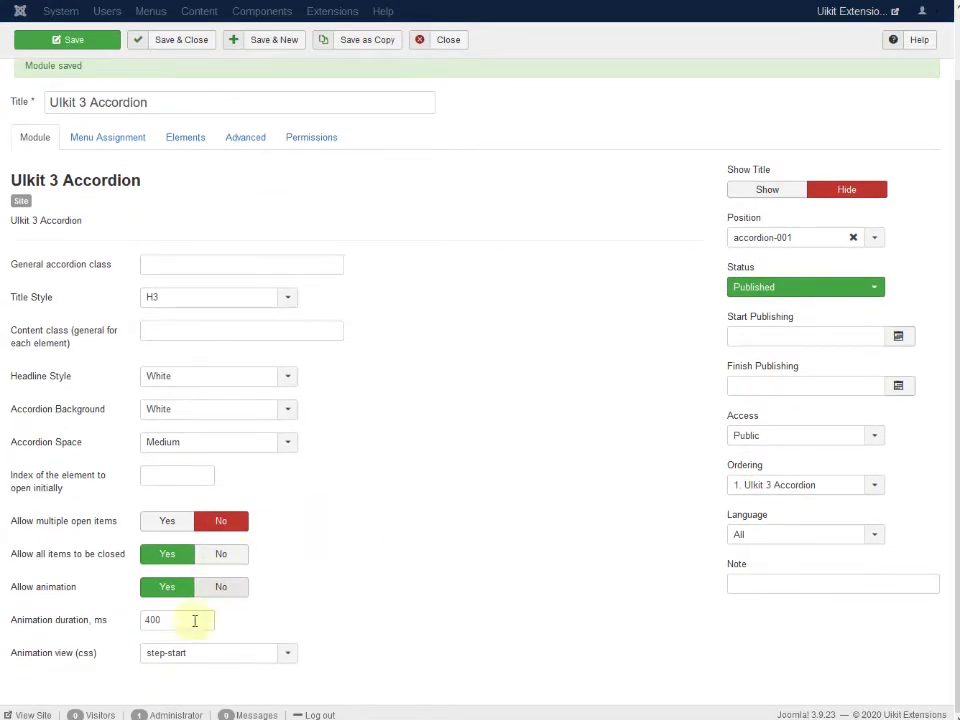
Switch the Animation view to ease-in, save, and test the Mit Lightbox, Ohne Lightbox and Großes Bild panels
{"action": "left_click", "coordinate": [192, 654]}
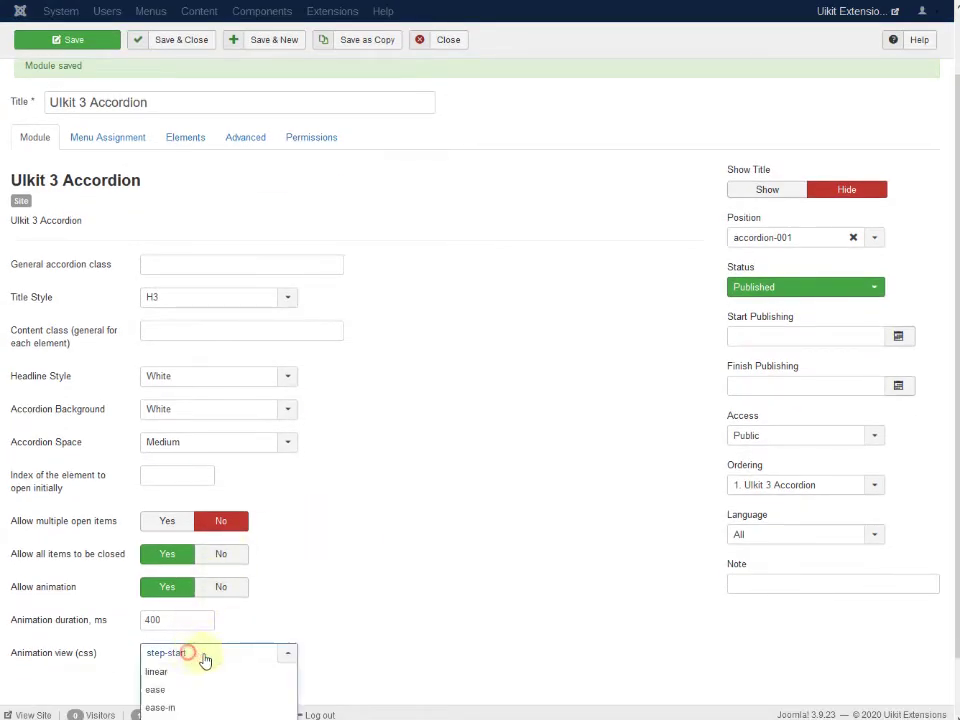
{"action": "left_click", "coordinate": [205, 705]}
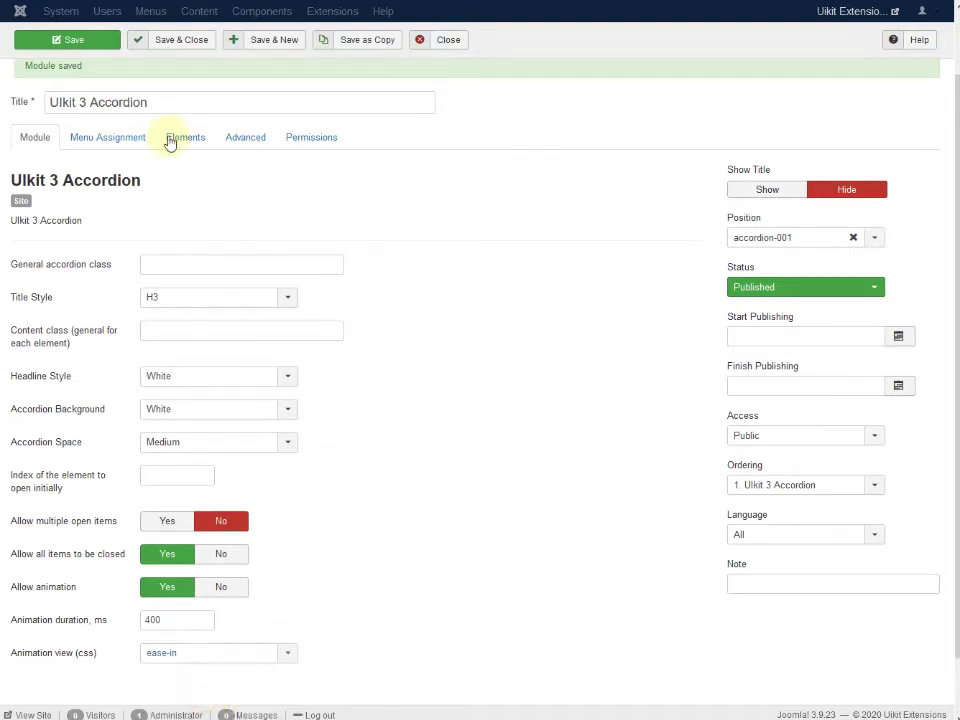
{"action": "left_click", "coordinate": [92, 39]}
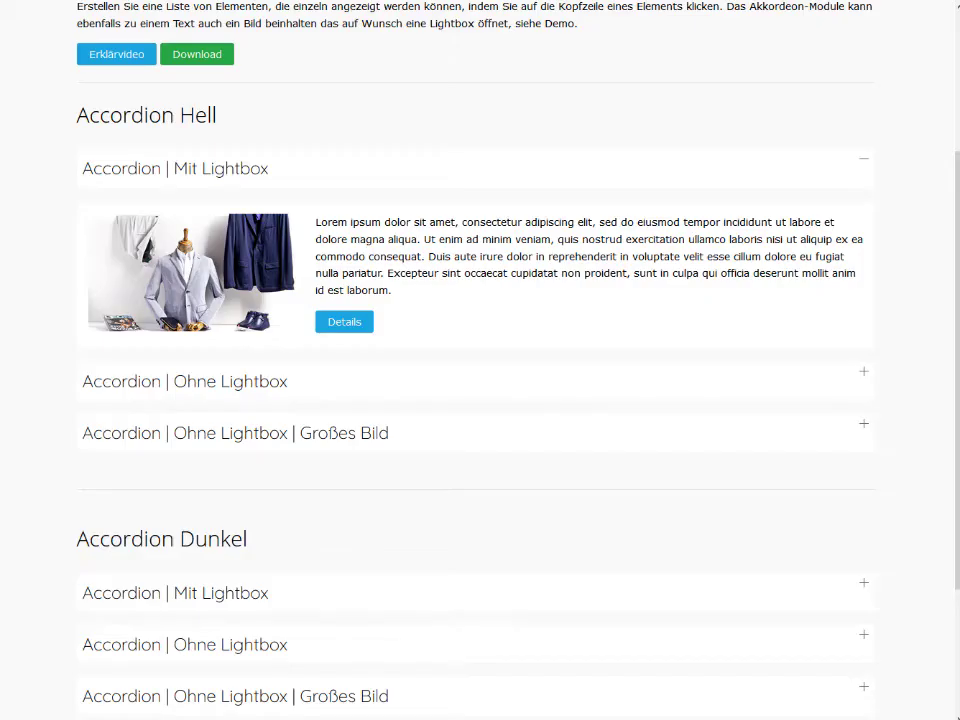
{"action": "left_click", "coordinate": [255, 166]}
{"action": "left_click", "coordinate": [248, 170]}
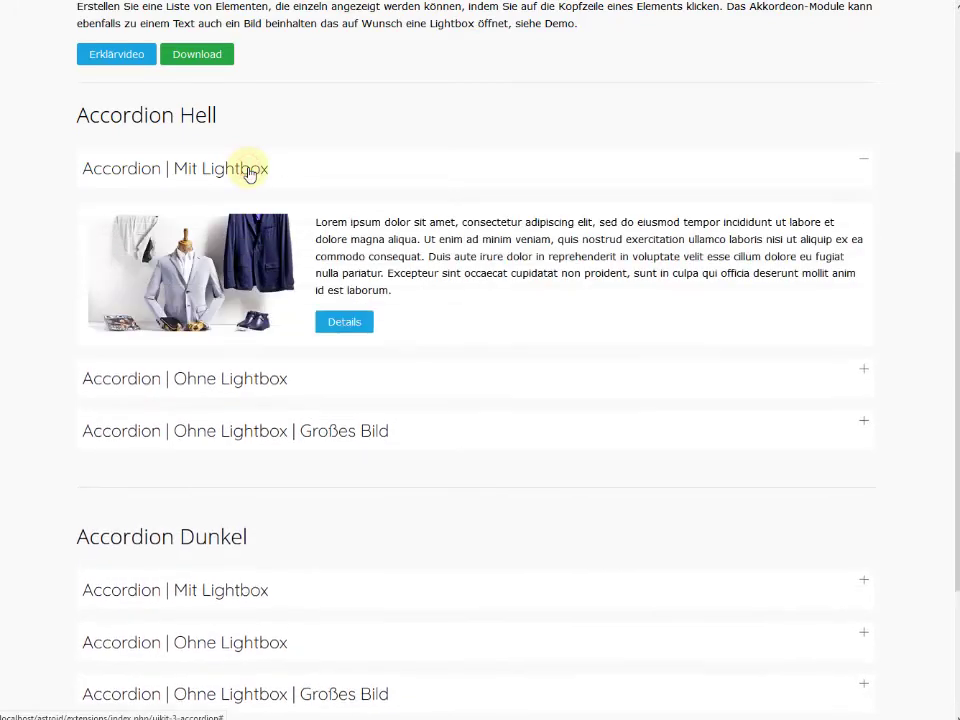
{"action": "left_click", "coordinate": [270, 383]}
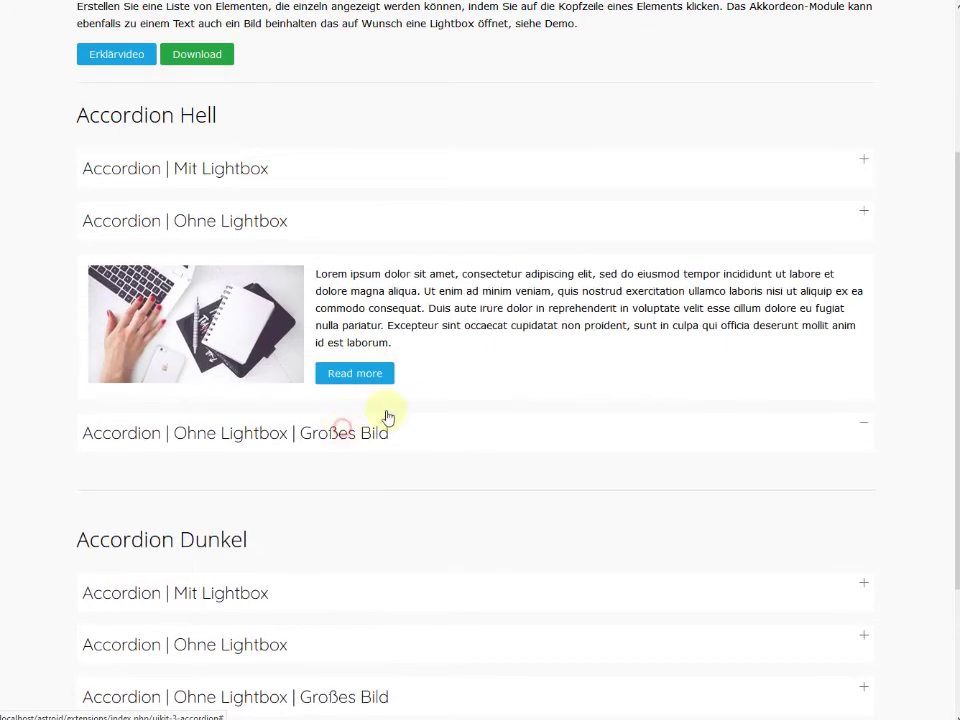
{"action": "left_click", "coordinate": [362, 430]}
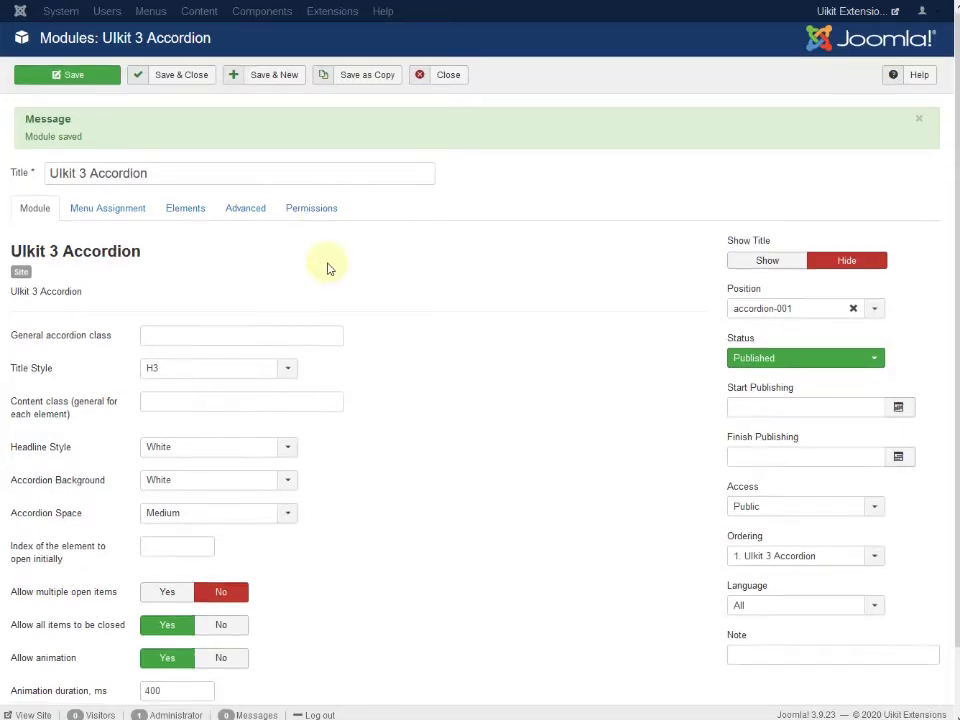
{"action": "scroll", "coordinate": [328, 268], "scroll_direction": "down", "scroll_amount": 1}
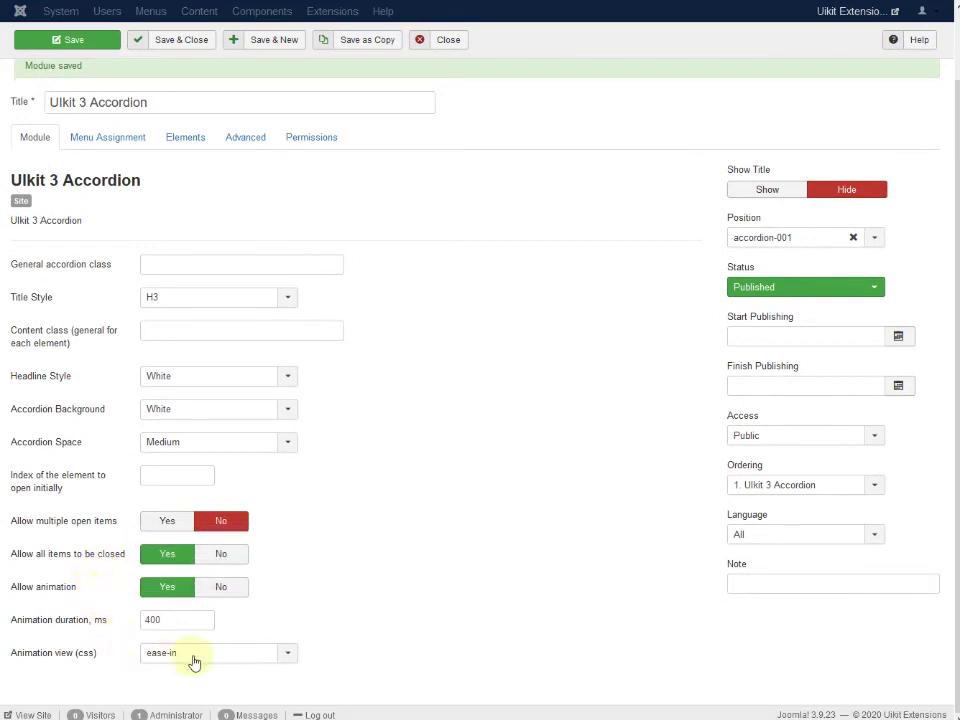
Show the Elements settings, then on the frontend test the 'Mit Lightbox' suit image lightbox and open 'Ohne Lightbox | Großes Bild'
{"action": "left_click", "coordinate": [174, 138]}
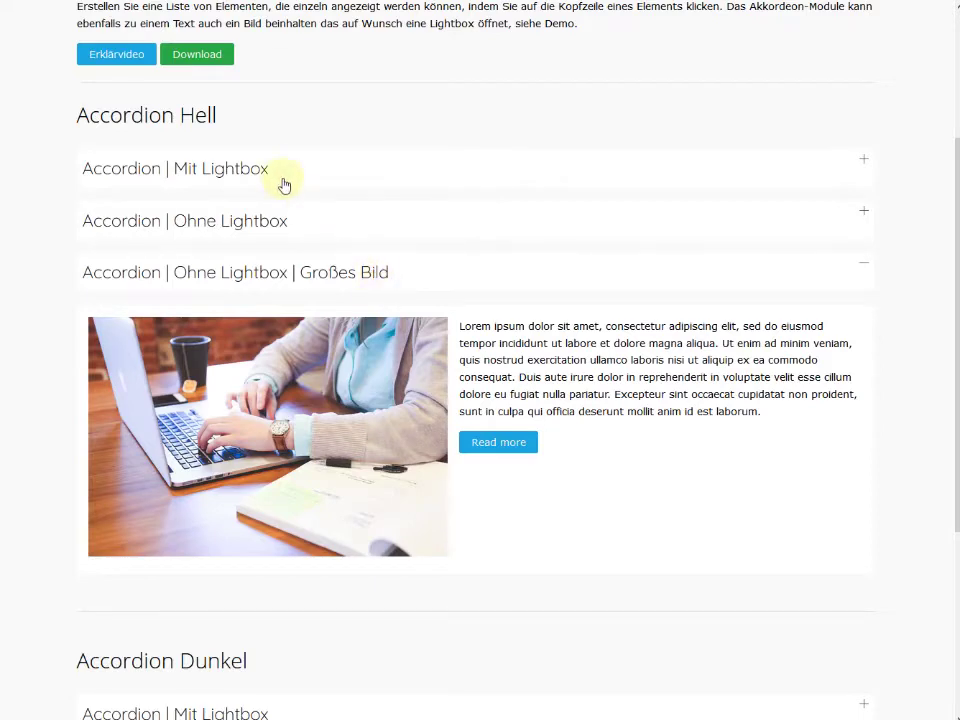
{"action": "left_click", "coordinate": [284, 183]}
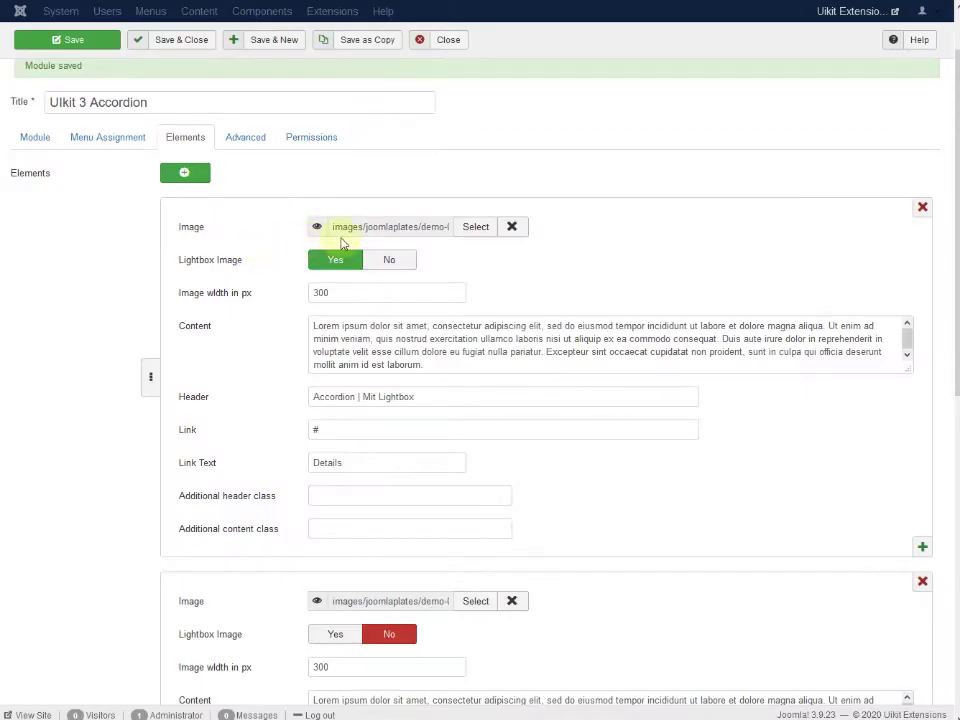
{"action": "mouse_move", "coordinate": [317, 228]}
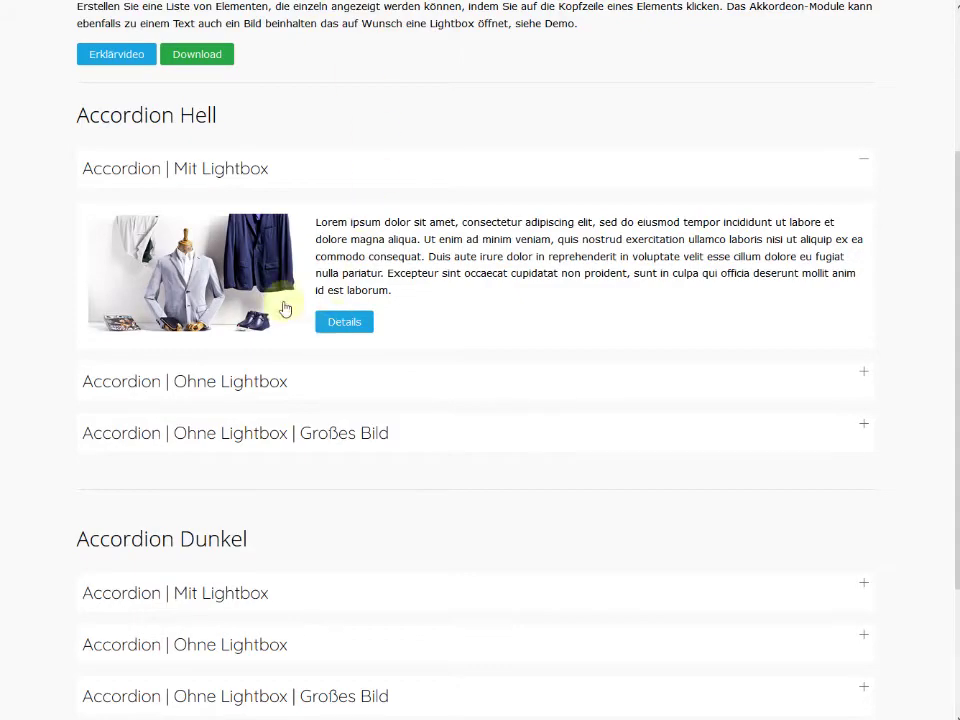
{"action": "left_click", "coordinate": [284, 308]}
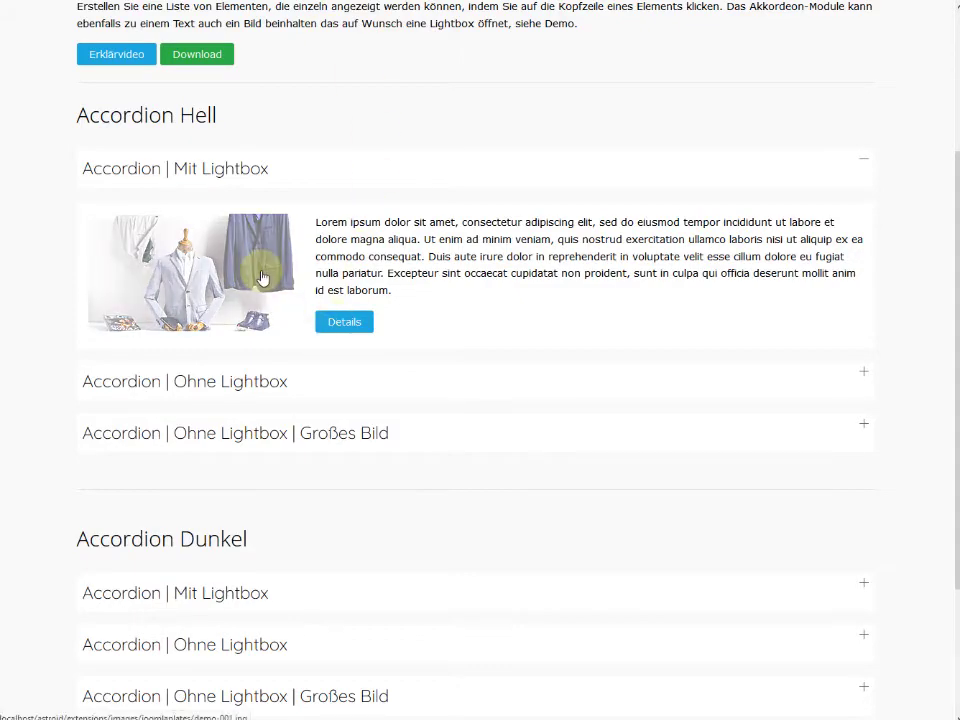
{"action": "left_click", "coordinate": [386, 79]}
{"action": "left_click", "coordinate": [375, 432]}
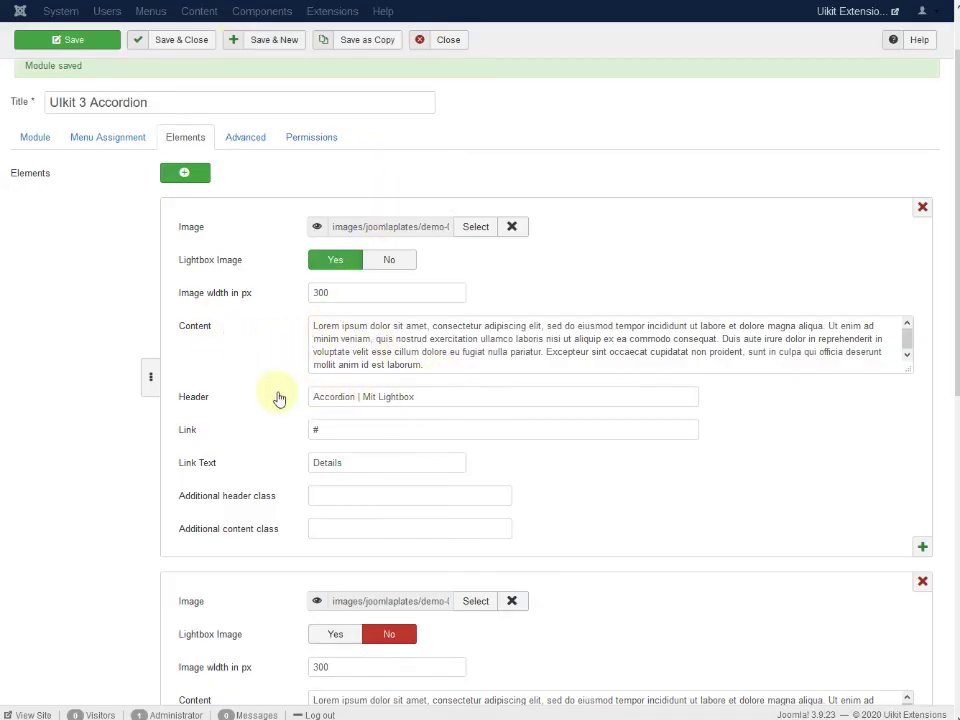
Review the first element's header text and additional header class, then show the module's Advanced permissions
{"action": "triple_click", "coordinate": [320, 400]}
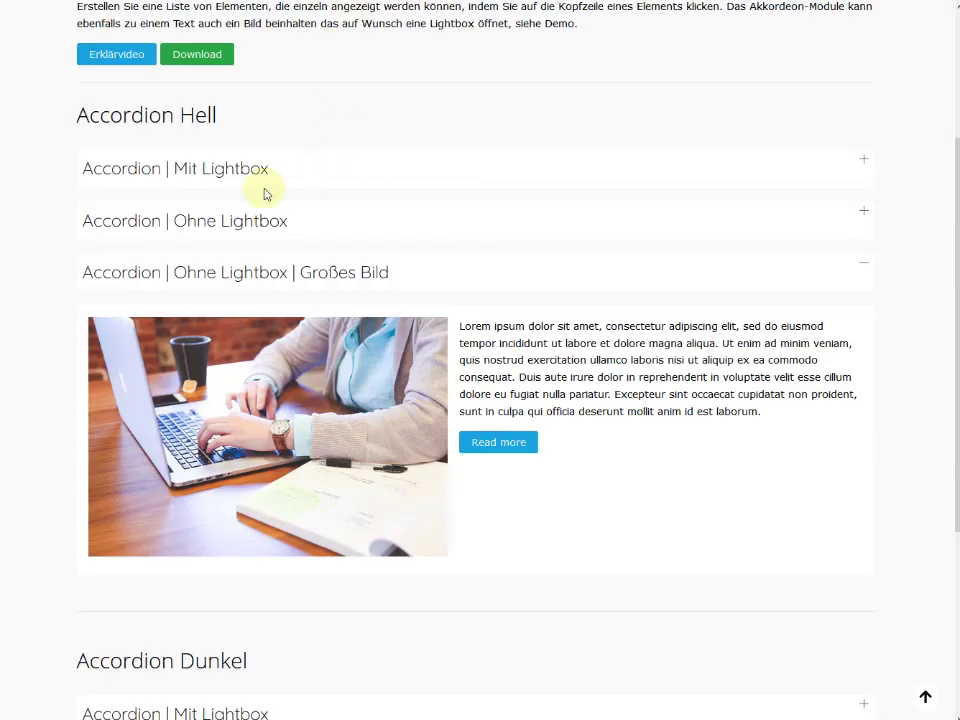
{"action": "left_click_drag", "start_coordinate": [289, 191], "coordinate": [197, 167]}
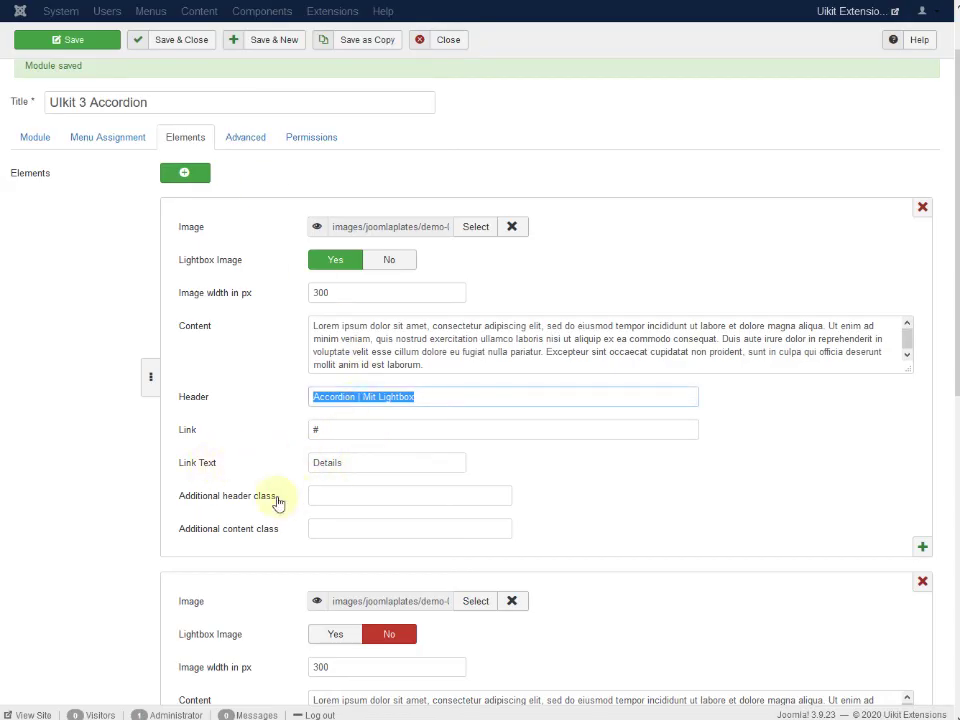
{"action": "left_click", "coordinate": [333, 493]}
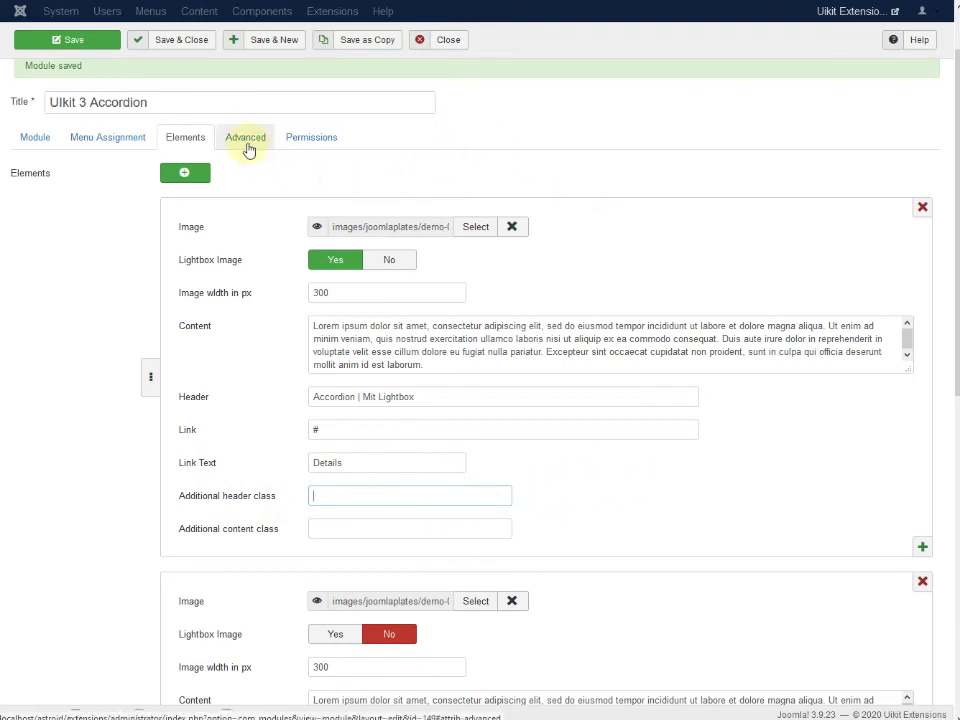
{"action": "left_click", "coordinate": [247, 143]}
{"action": "left_click", "coordinate": [306, 213]}
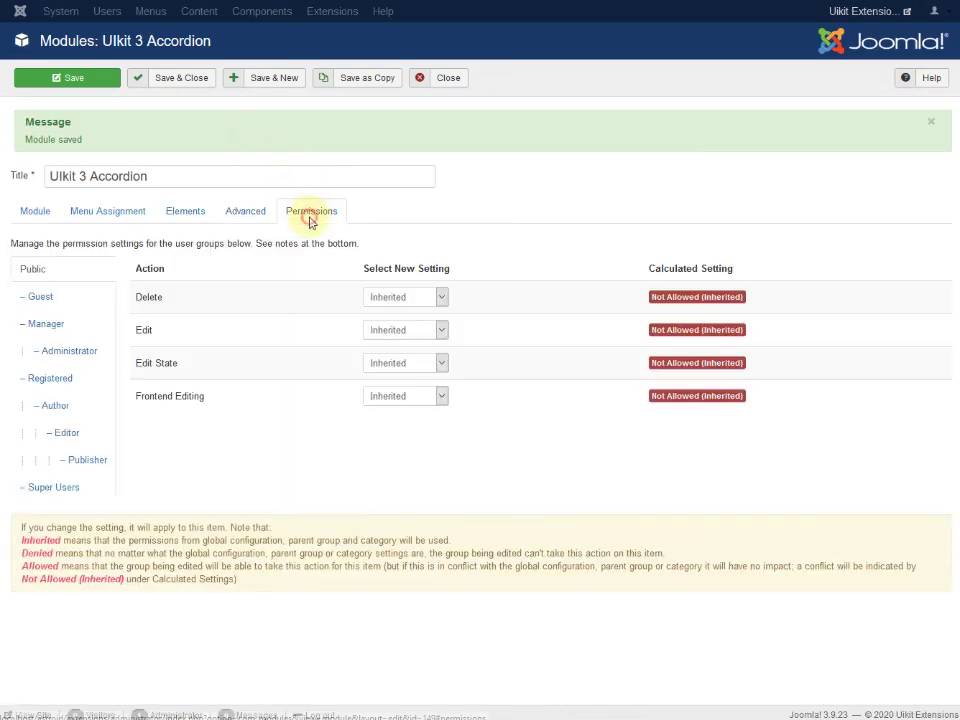